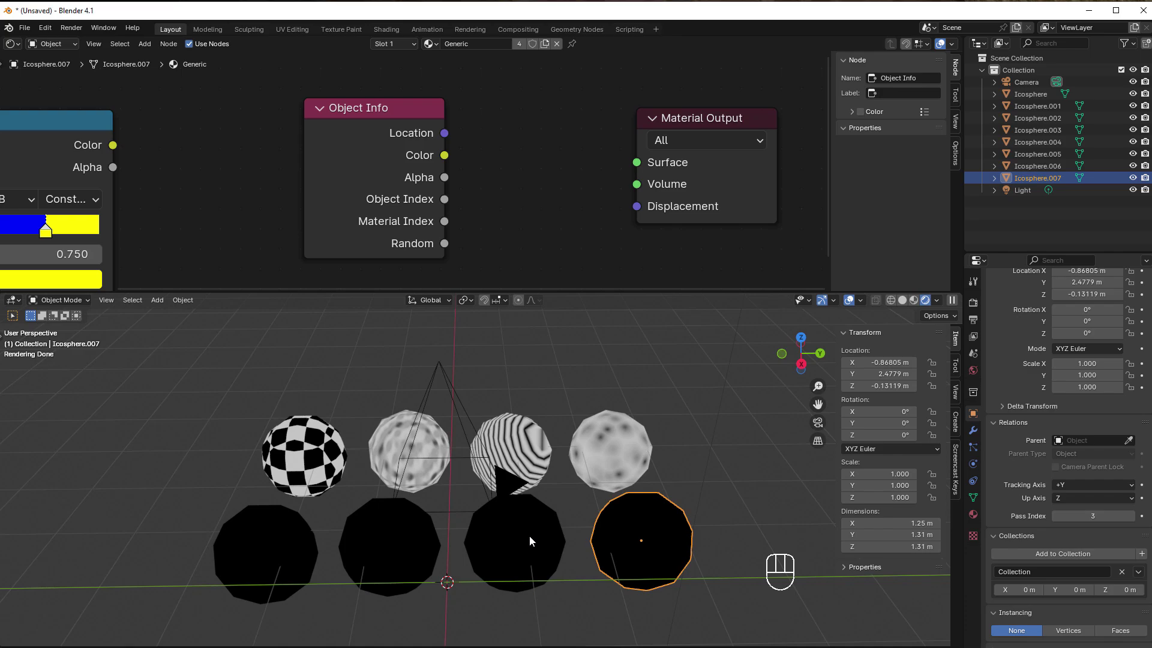
- Check the front-row spheres' object pass indices, and show the material settings of the leftmost front sphere
left_click(529, 540)
left_click(378, 556)
left_click(282, 553)
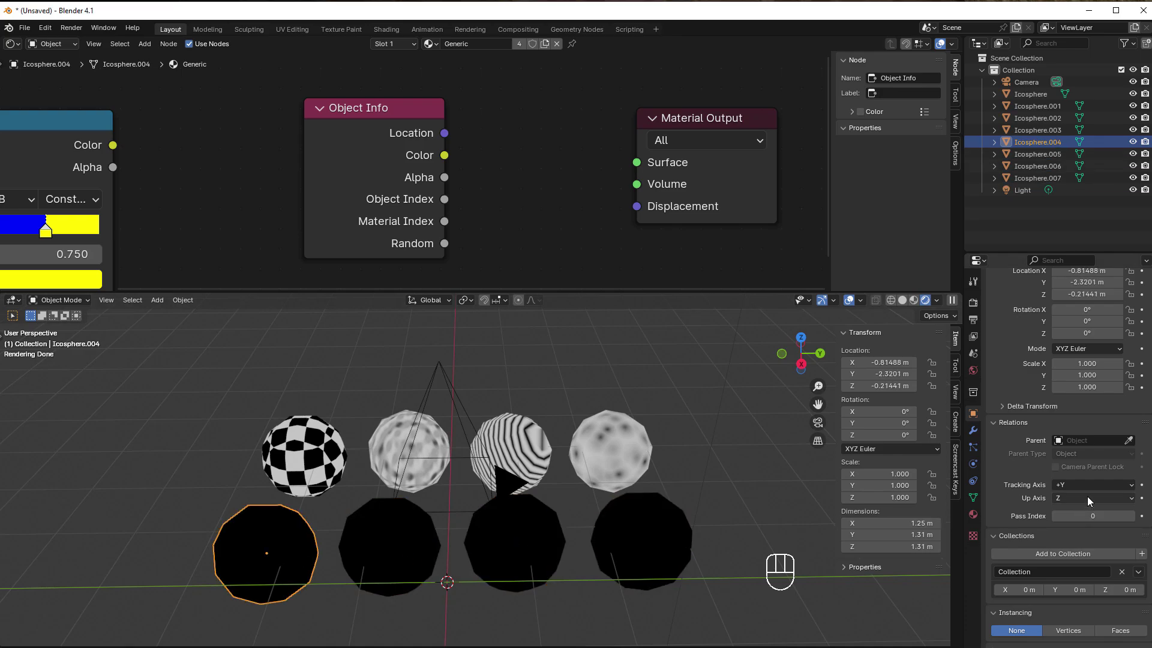
left_click(973, 513)
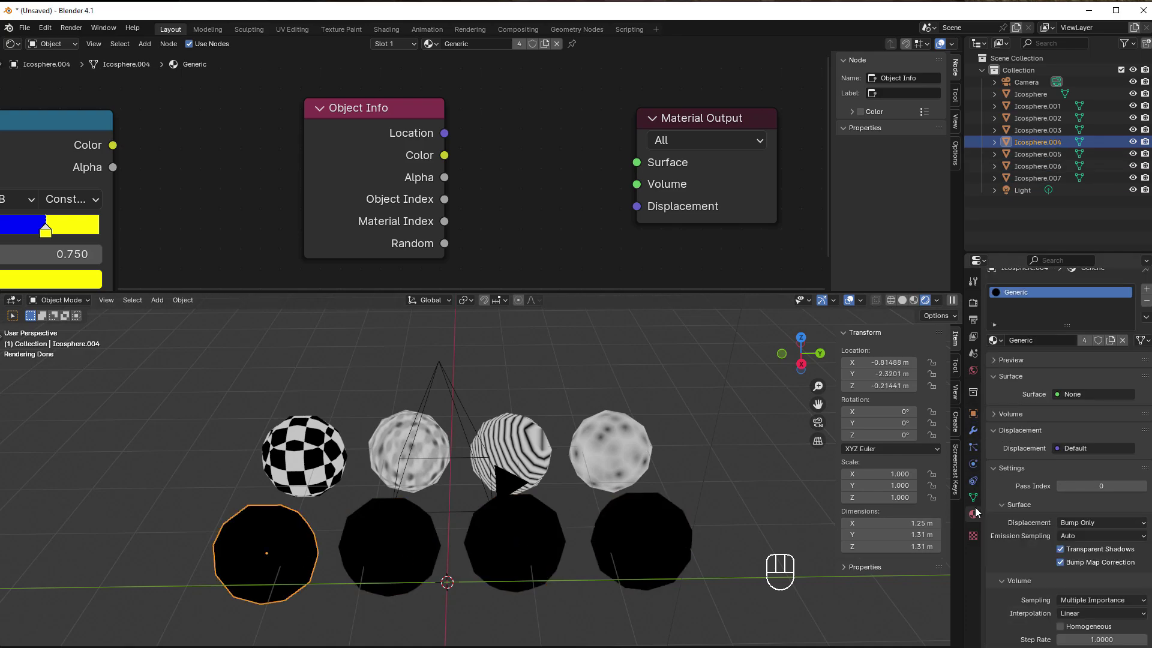
scroll(1028, 441, "up", 1)
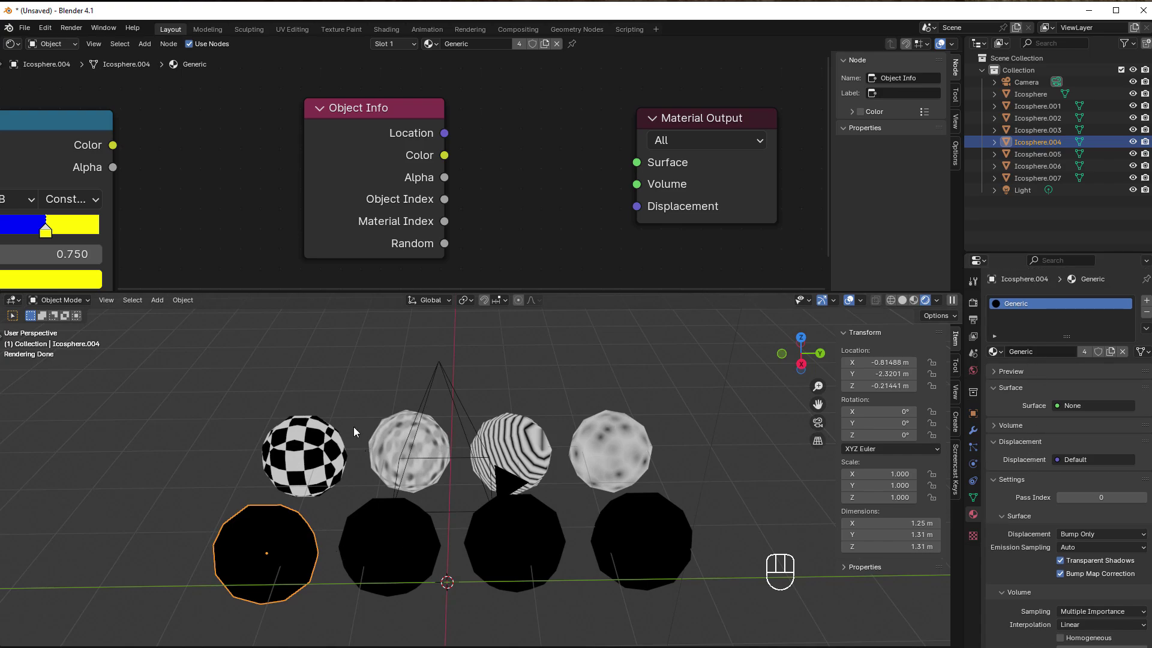
- Compare the materials and material pass indices of the four back-row spheres with the leftmost front sphere's material
left_click(298, 438)
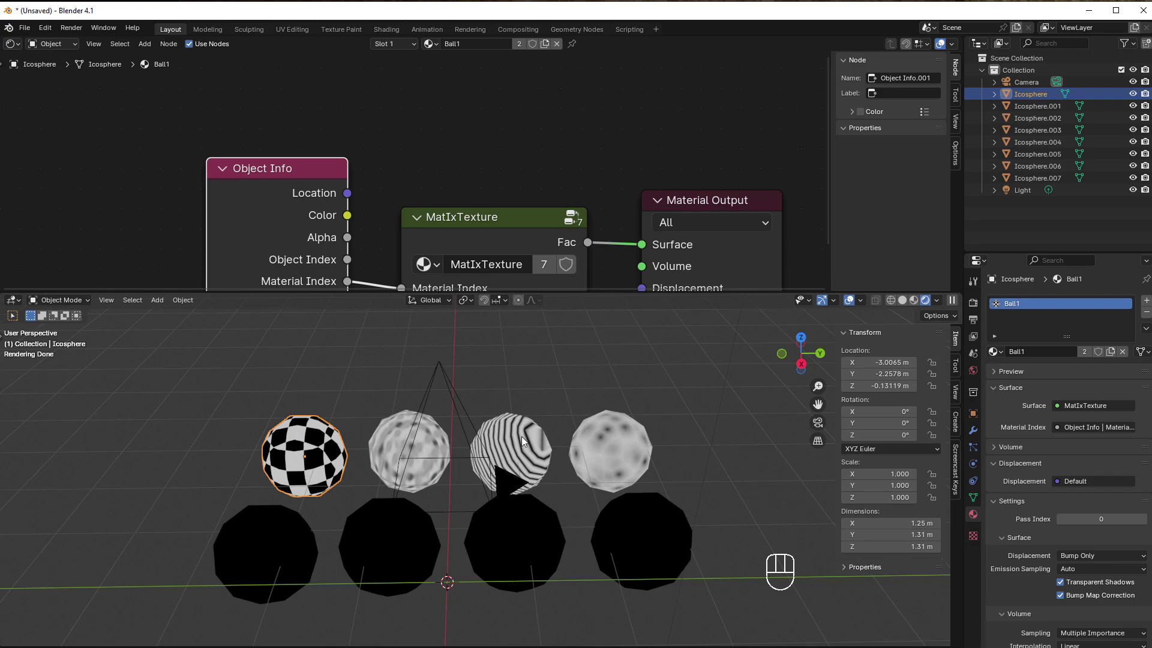
left_click(391, 433)
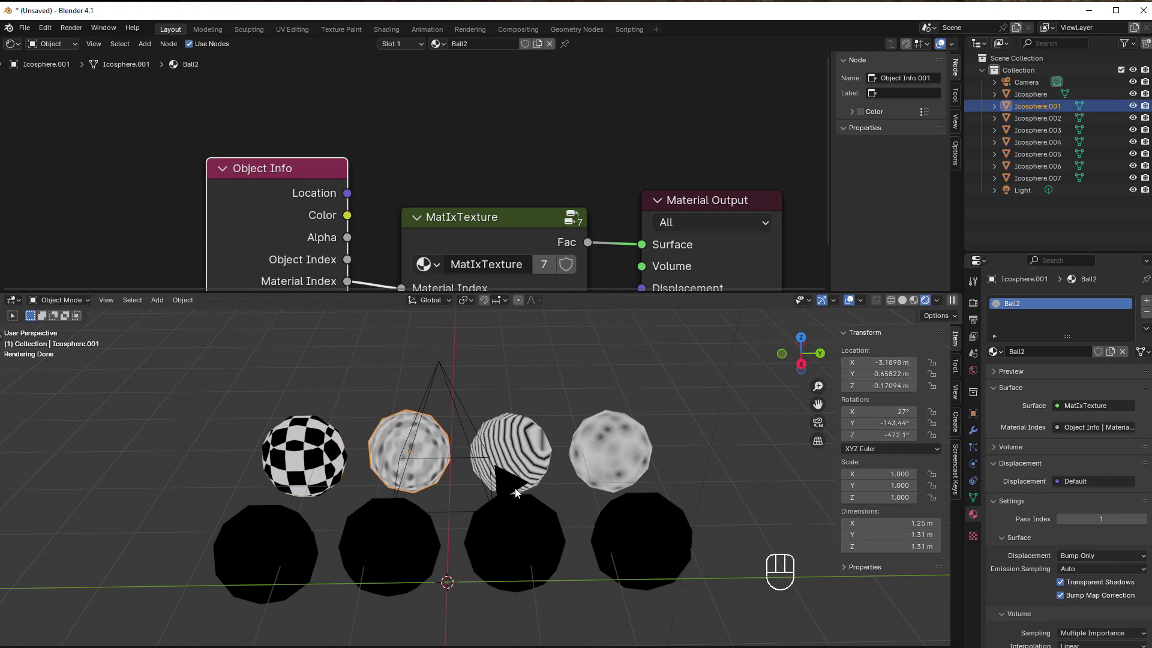
left_click(525, 426)
left_click(604, 456)
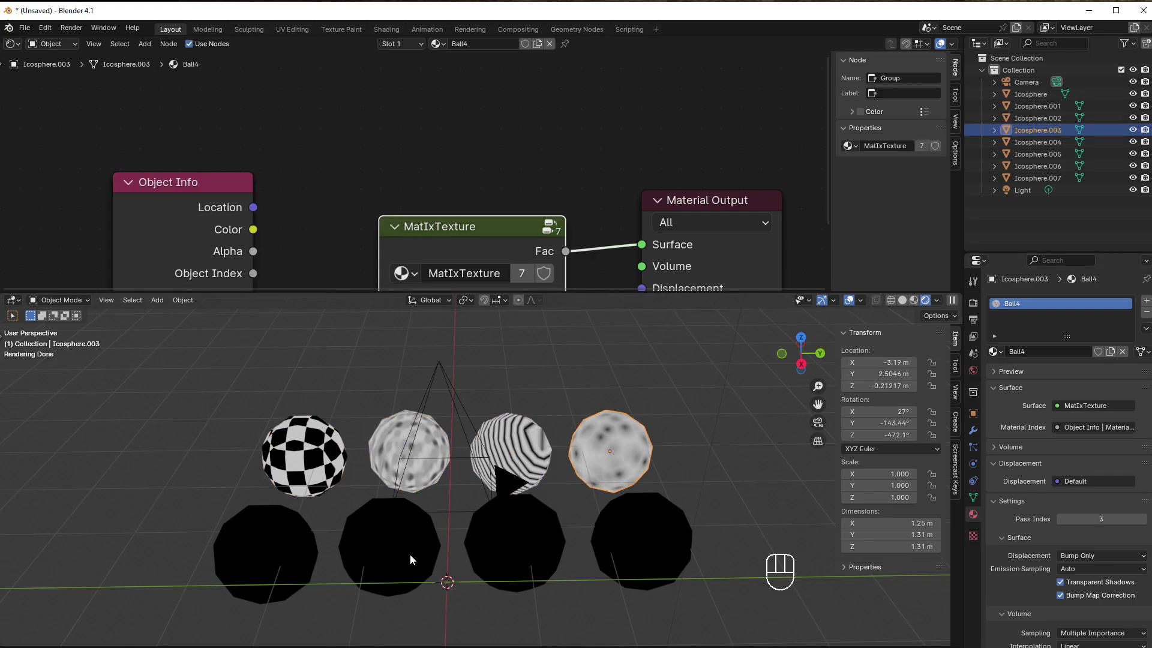
left_click(240, 543)
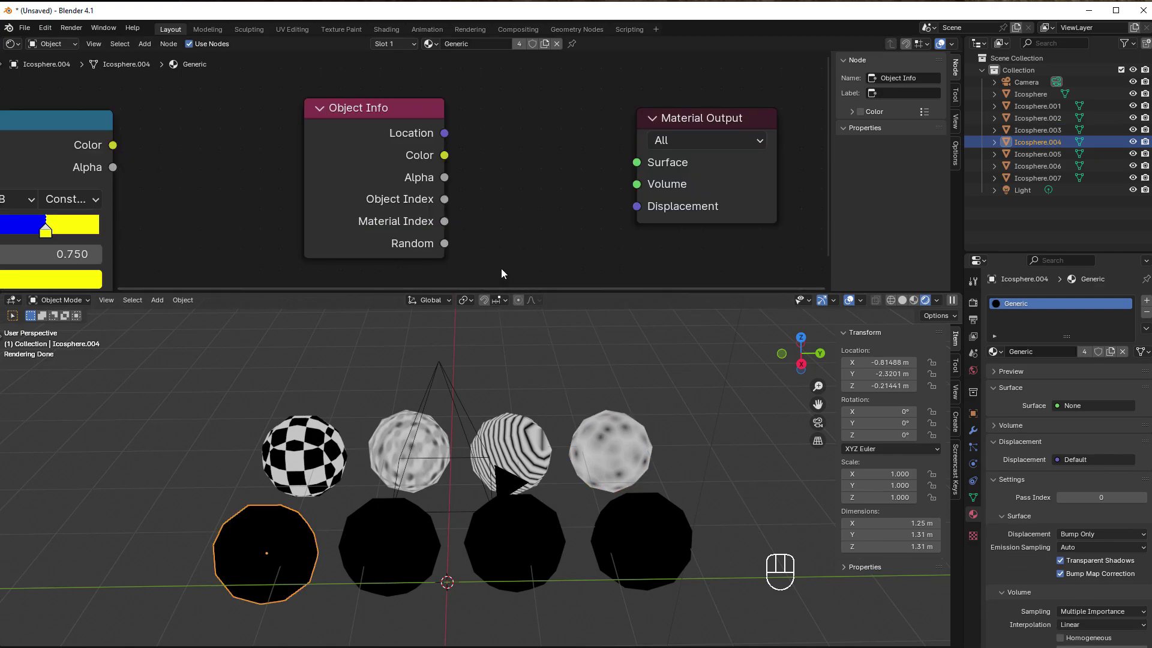
- Connect the Object Info node's Location output to the Surface input of the Material Output in the Generic material
left_click_drag(359, 118, 364, 113)
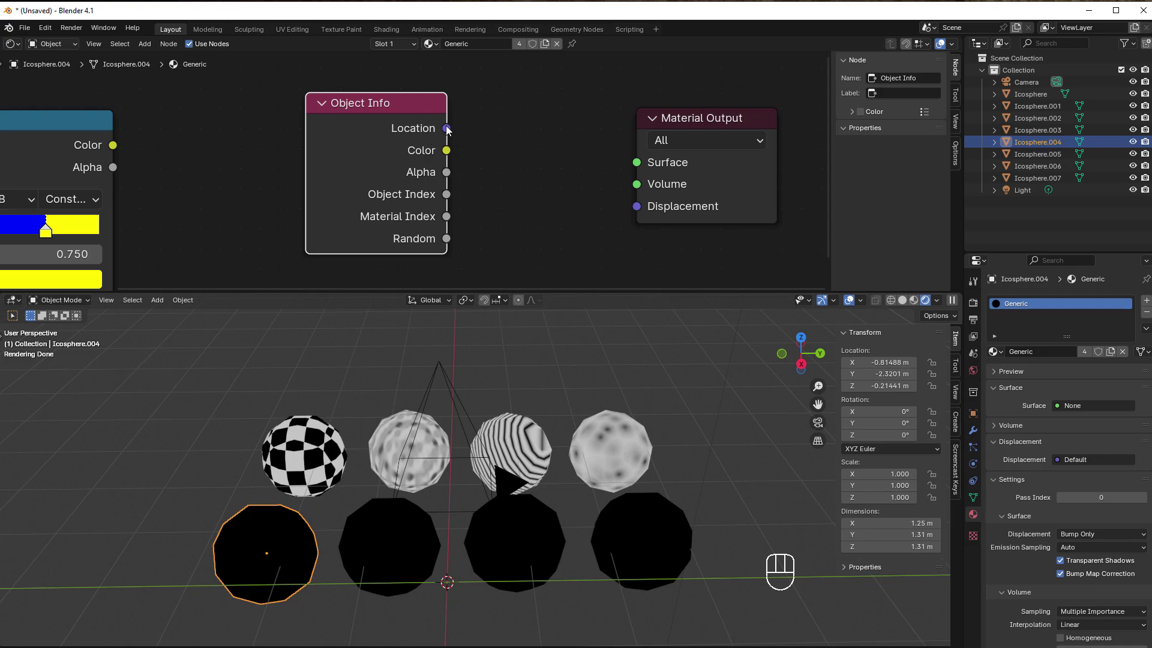
left_click_drag(447, 128, 641, 163)
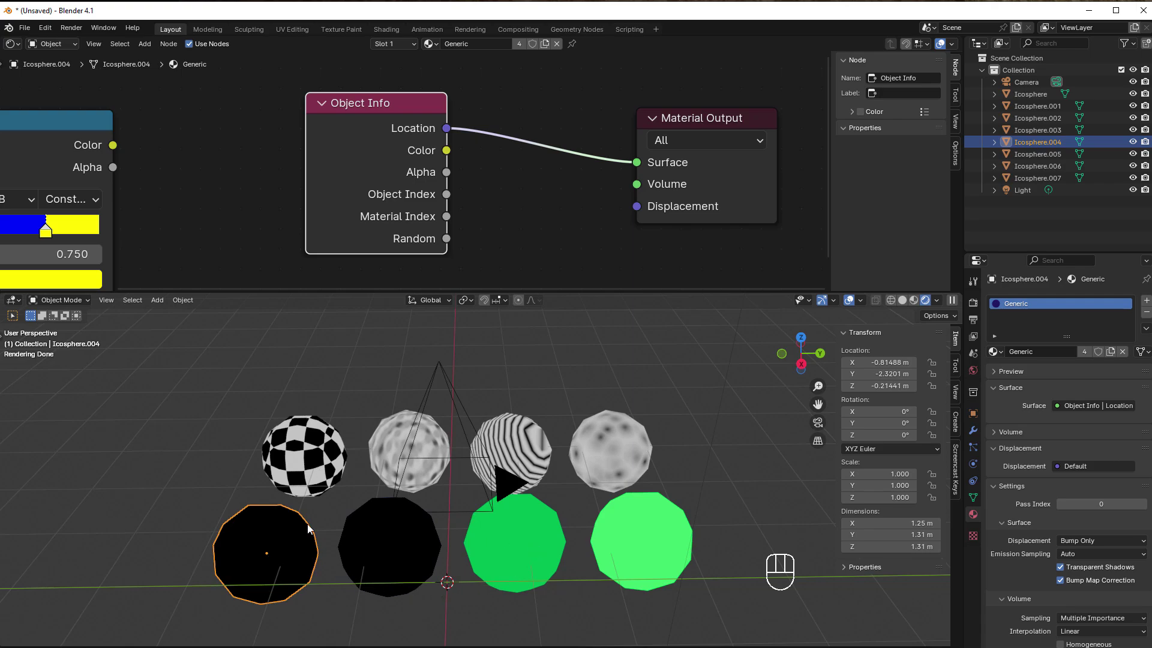
left_click(637, 553)
- Move the leftmost front sphere slightly, to about X -0.87 m, Y -2.23 m, Z -0.12 m
left_click(262, 550)
key("g")
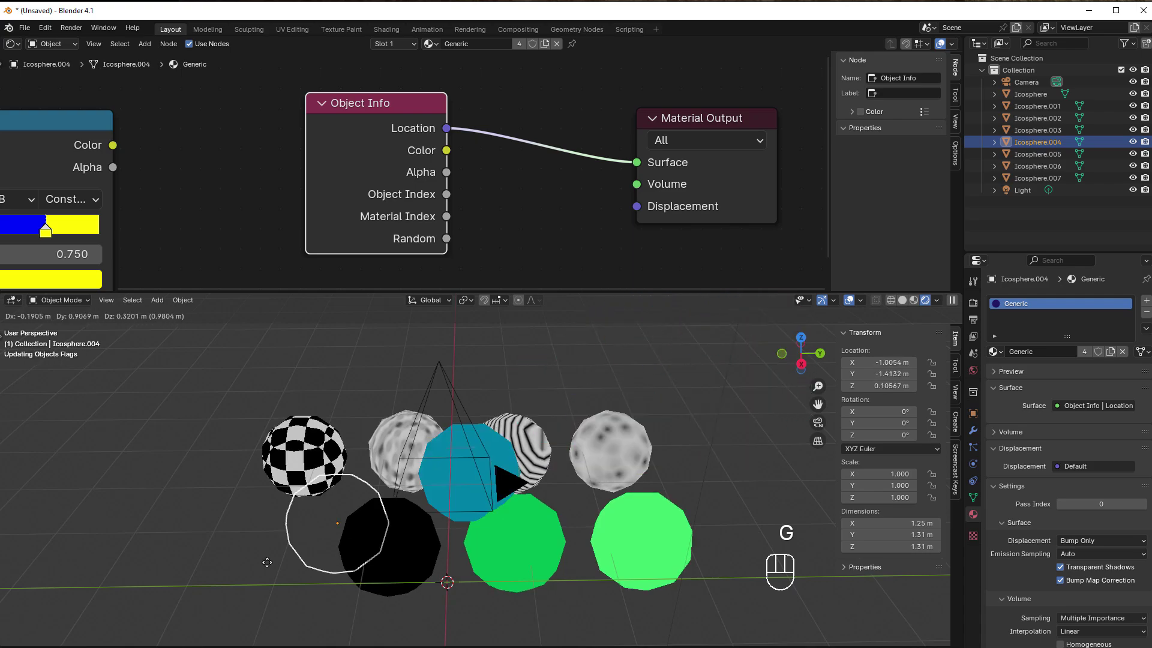
left_click(247, 572)
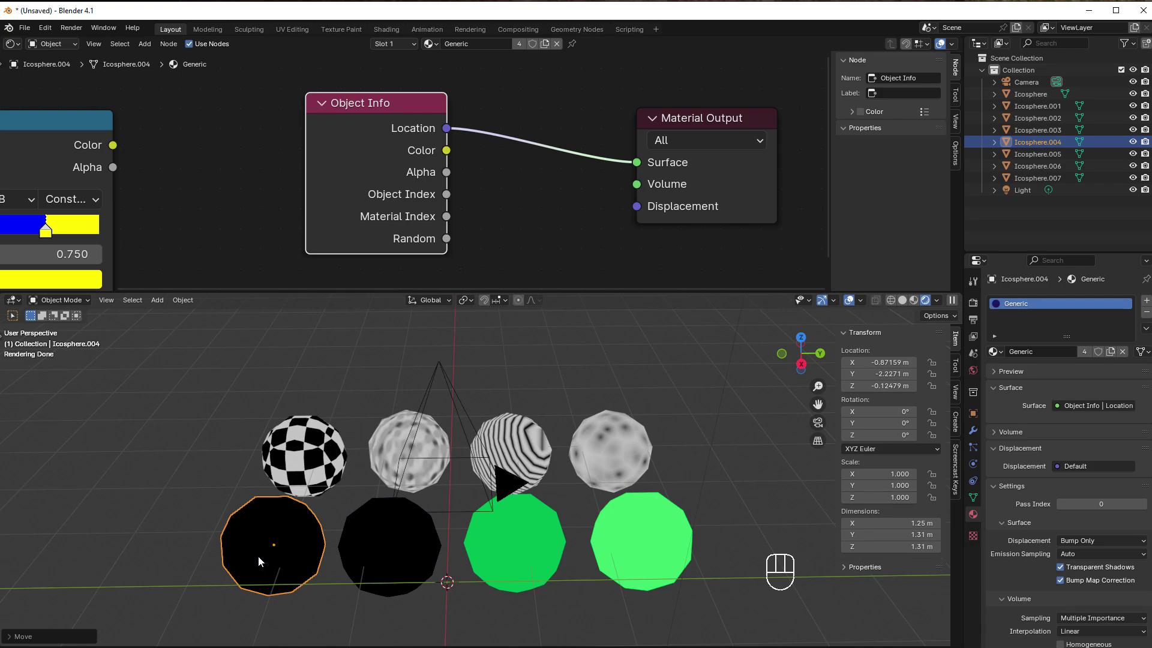
- Connect the Object Info node's Color output to the Material Output's Surface input
left_click_drag(447, 150, 636, 220)
scroll(530, 265, "down", 1)
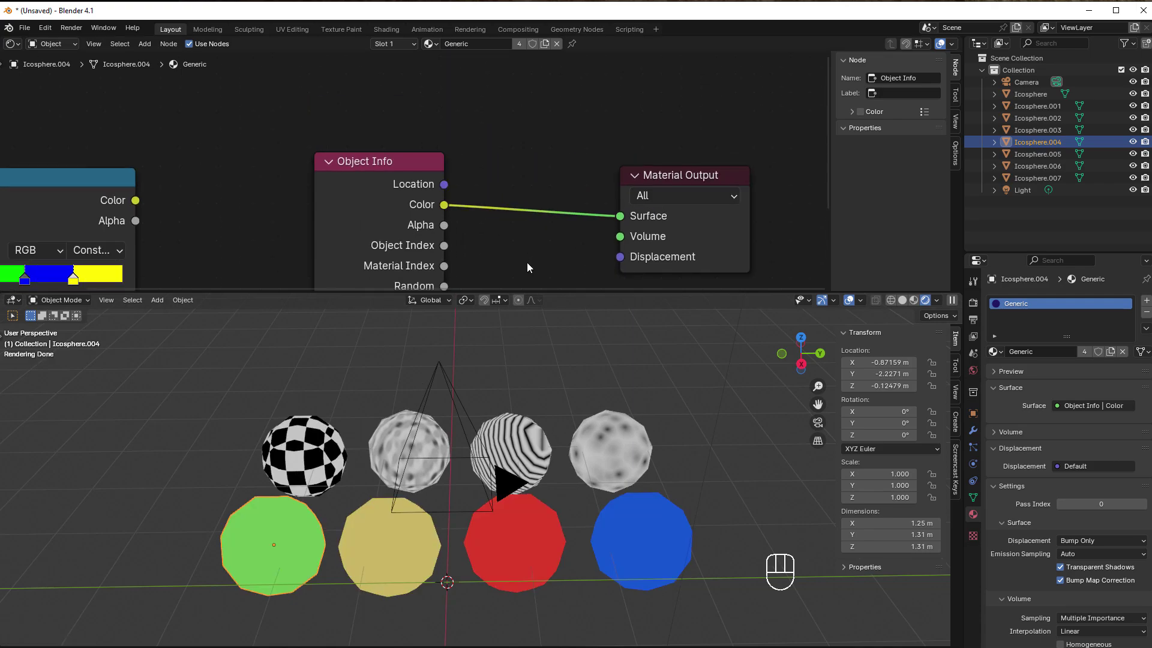
middle_click_drag(530, 265, 531, 200)
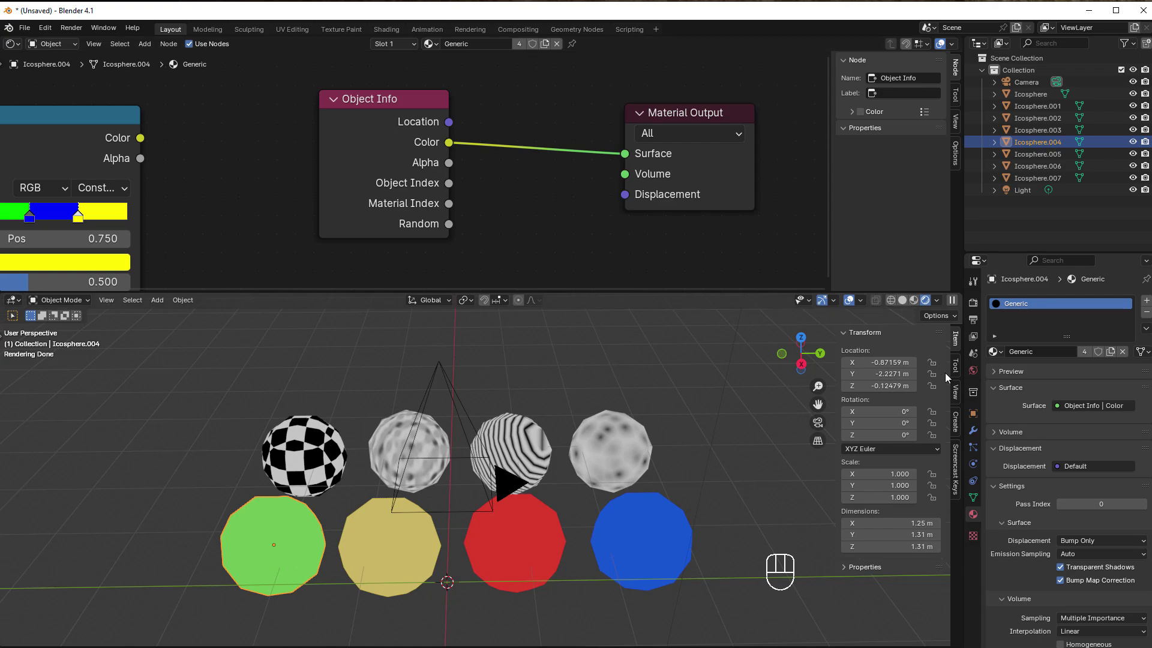
- Examine the Viewport Display colour in the object settings of each front-row sphere
left_click(974, 415)
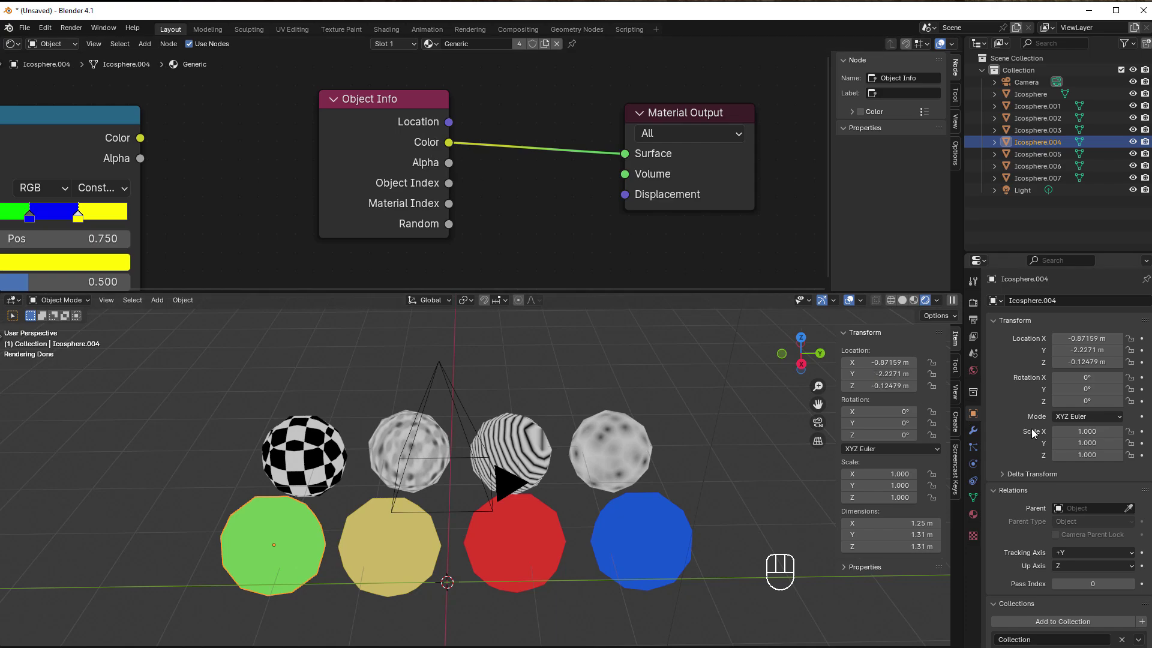
scroll(1032, 429, "down", 8)
scroll(1031, 427, "down", 8)
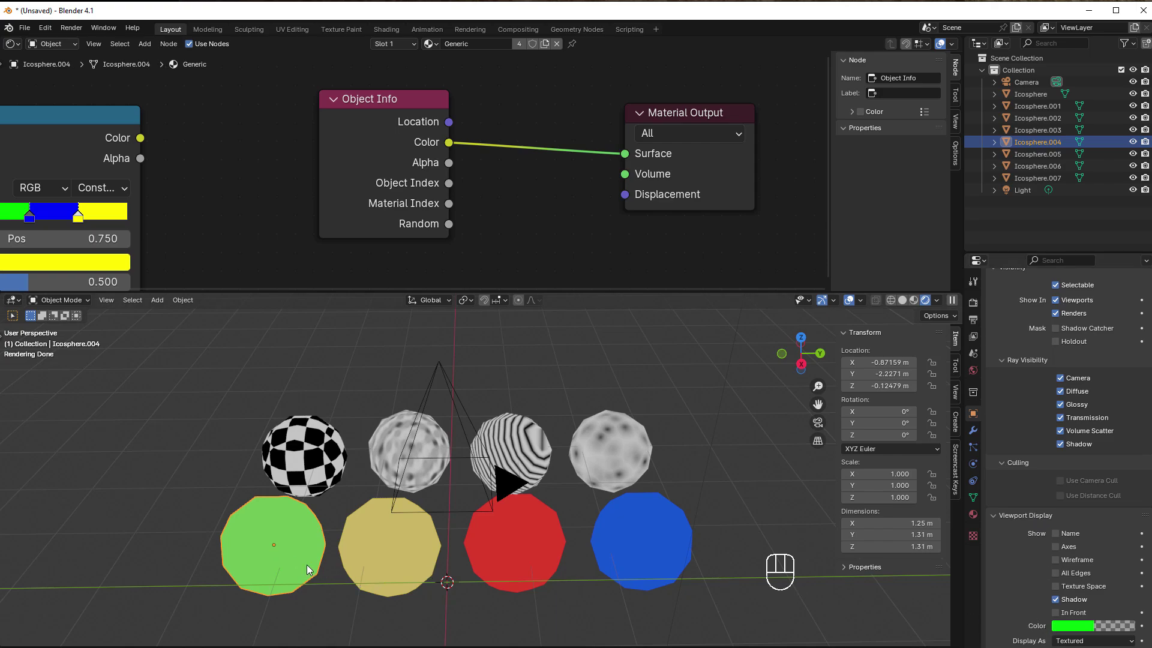
left_click(402, 555)
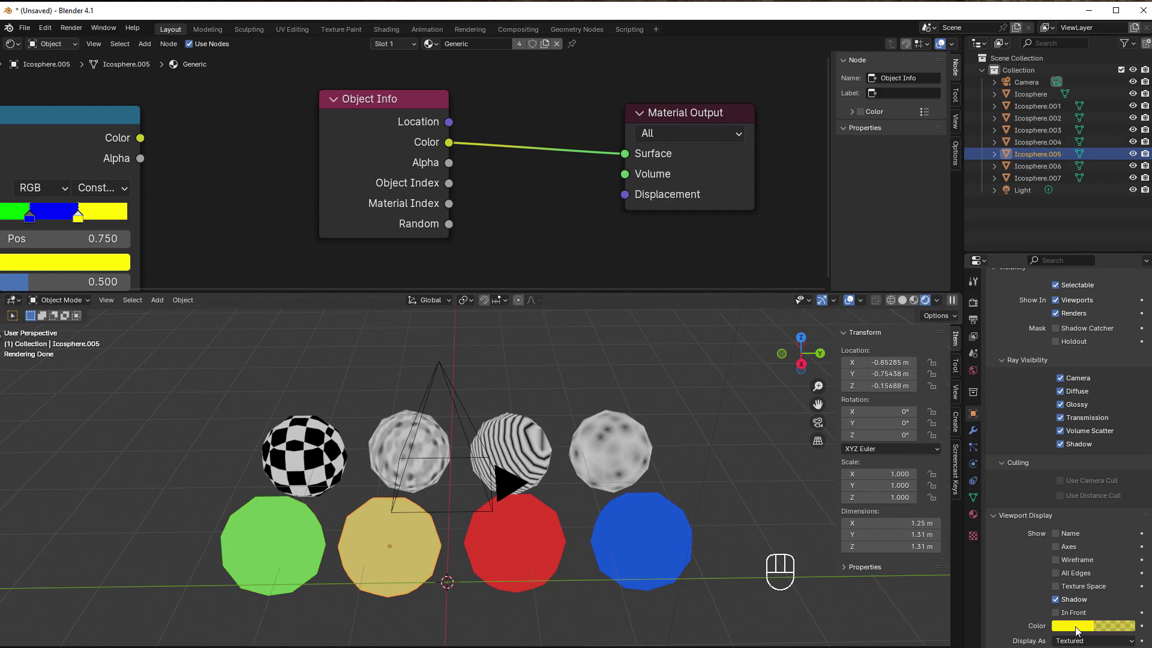
left_click(502, 534)
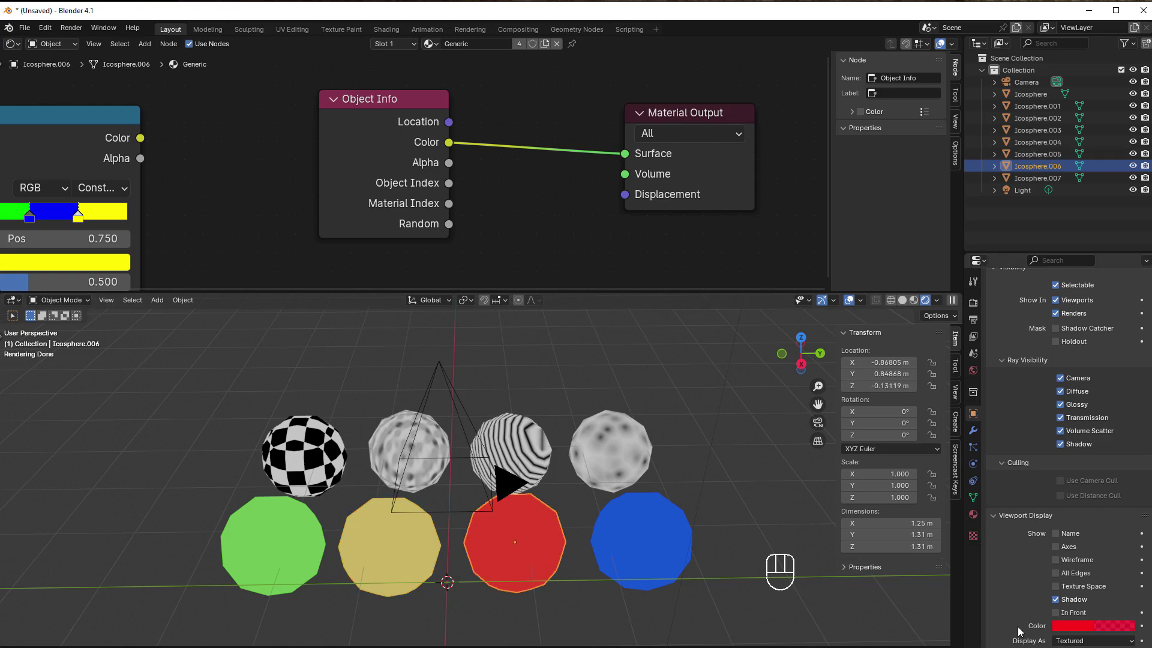
left_click(616, 535)
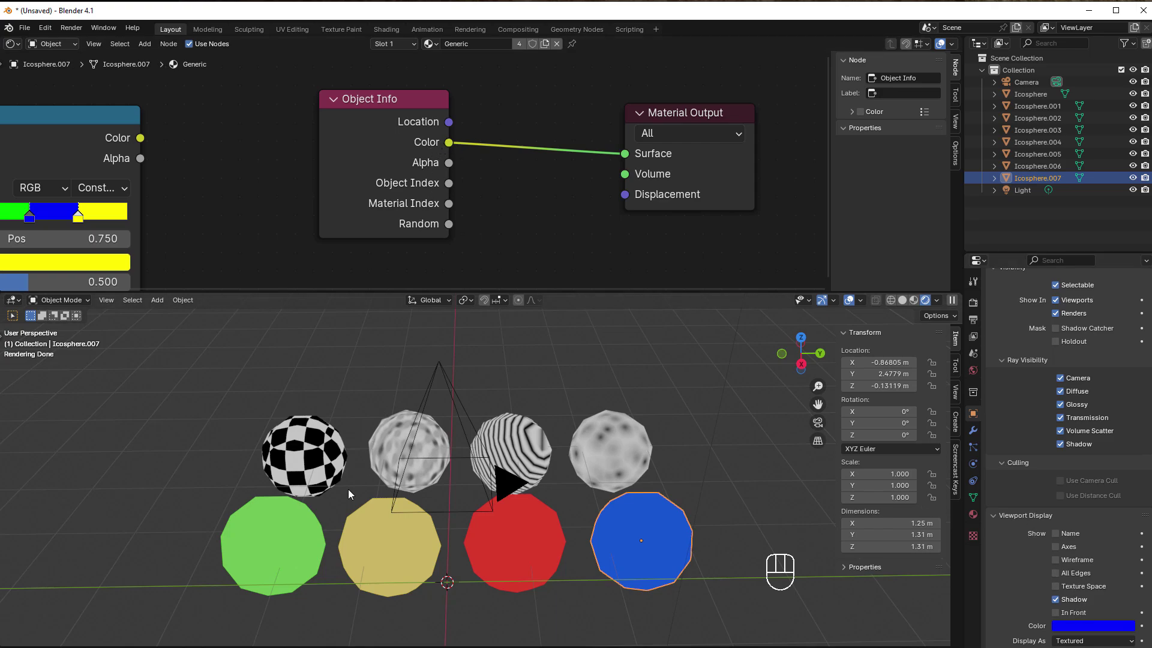
- Connect the Object Info node's Alpha output to Surface and check the alpha of each front-row sphere's viewport display colour
left_click_drag(449, 162, 625, 154)
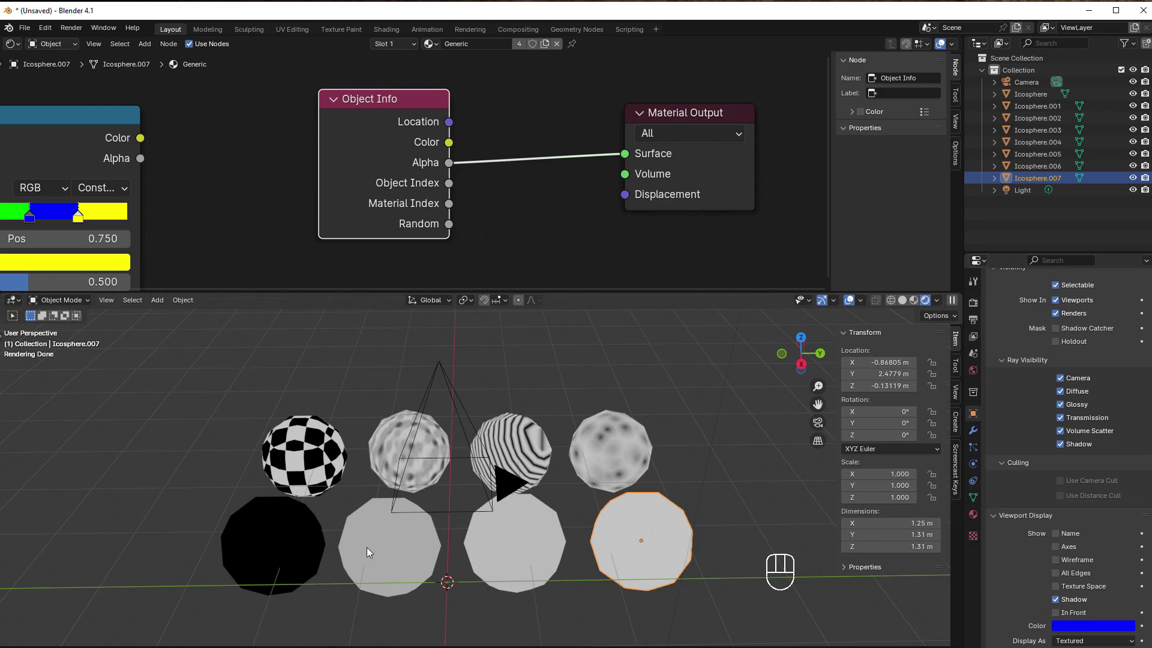
left_click(271, 535)
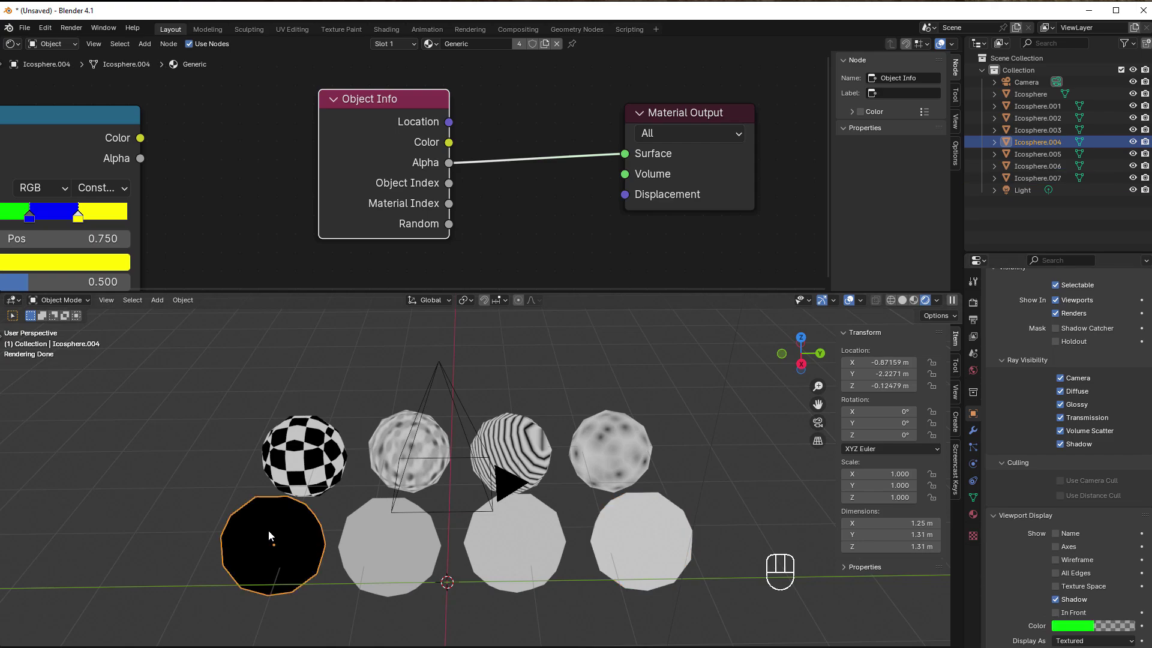
left_click(1107, 626)
left_click(387, 552)
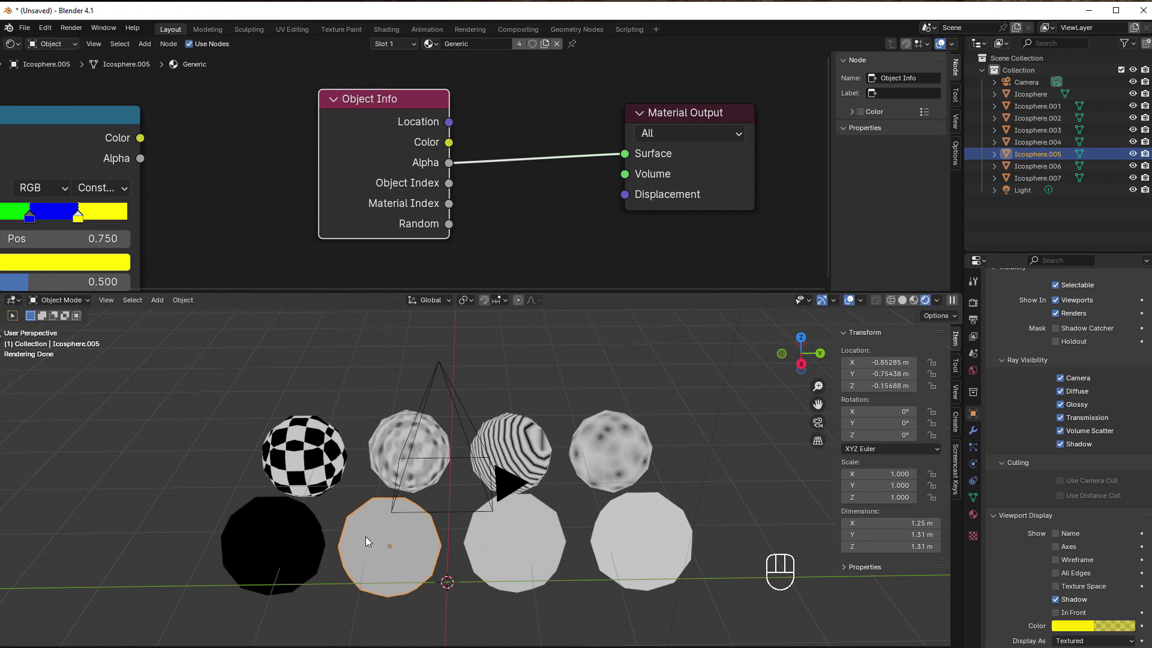
left_click(1106, 626)
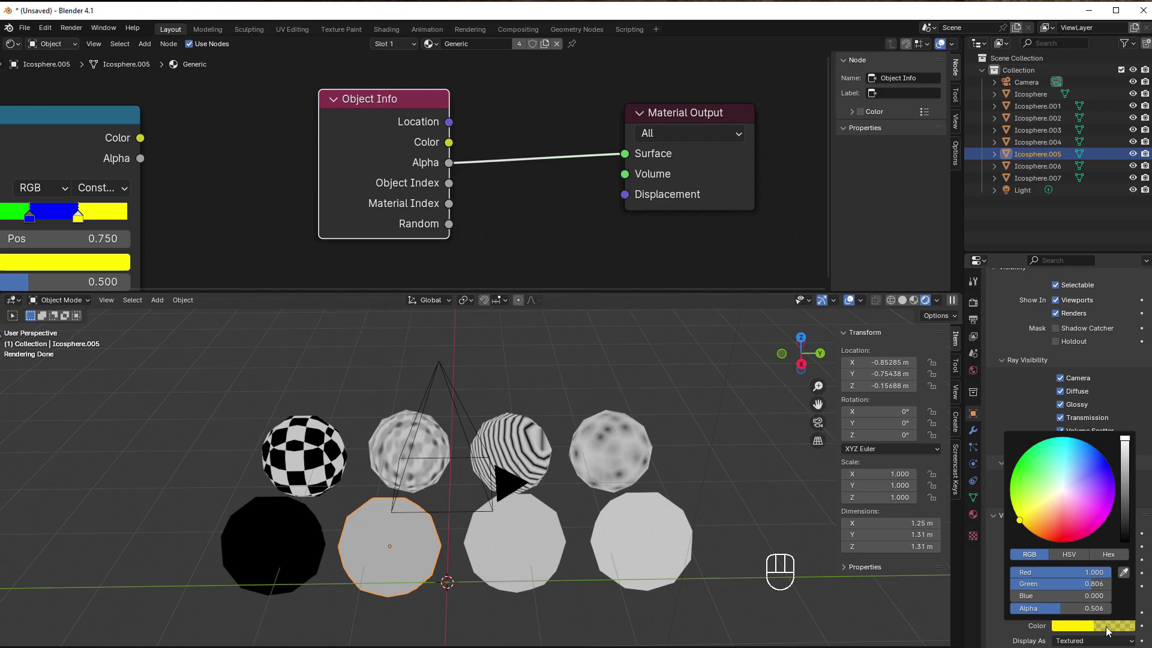
left_click(508, 548)
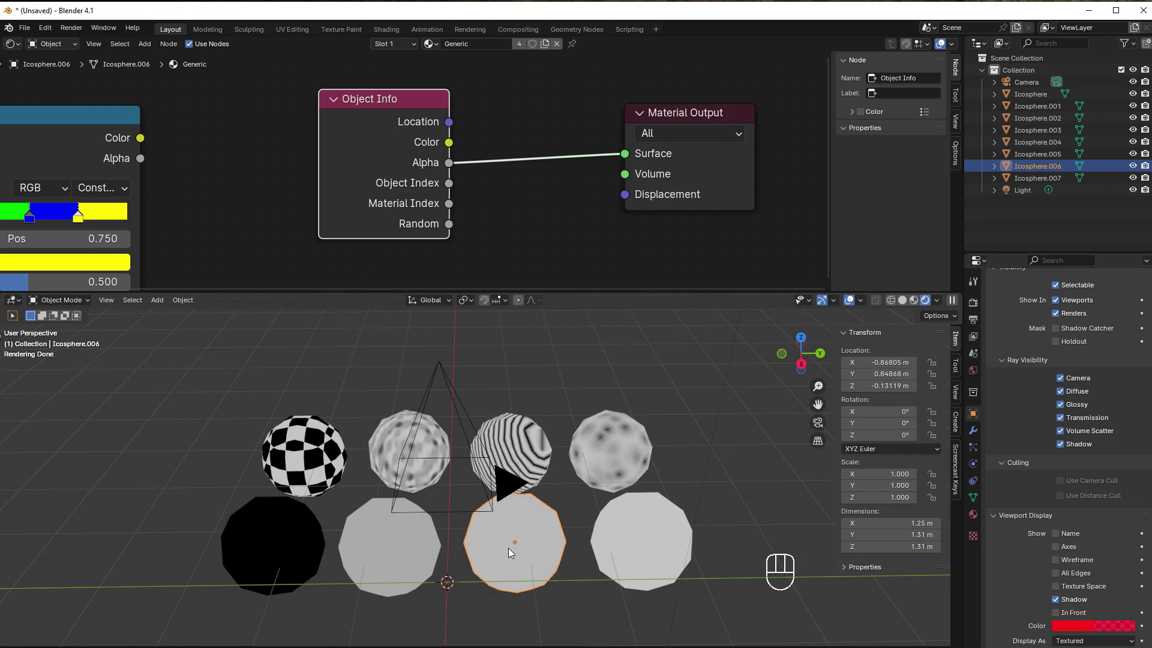
left_click(1098, 627)
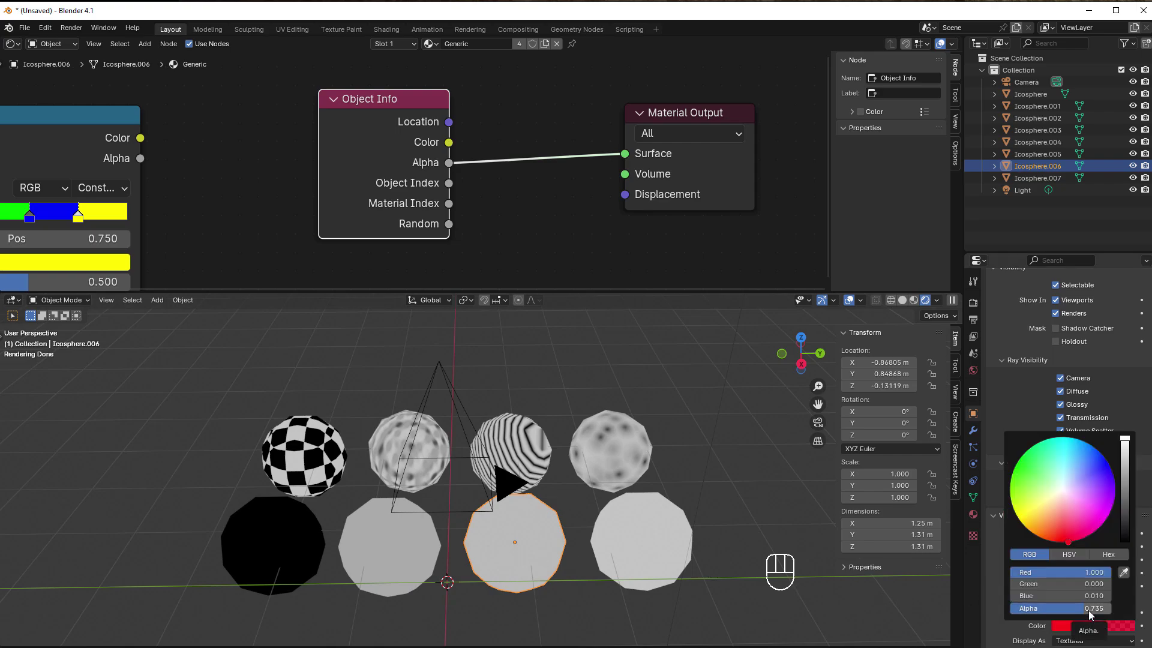
left_click(662, 566)
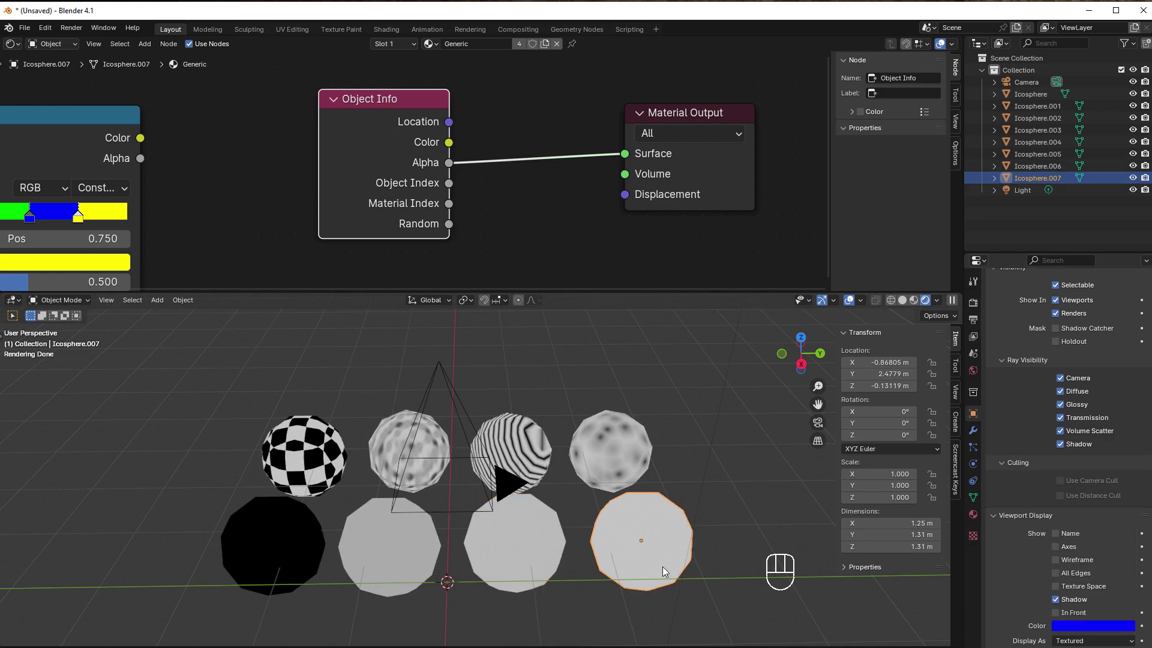
left_click(1073, 629)
- Connect the Object Info node's Object Index output to Surface and check the Pass Index of each front-row sphere
left_click_drag(449, 183, 625, 154)
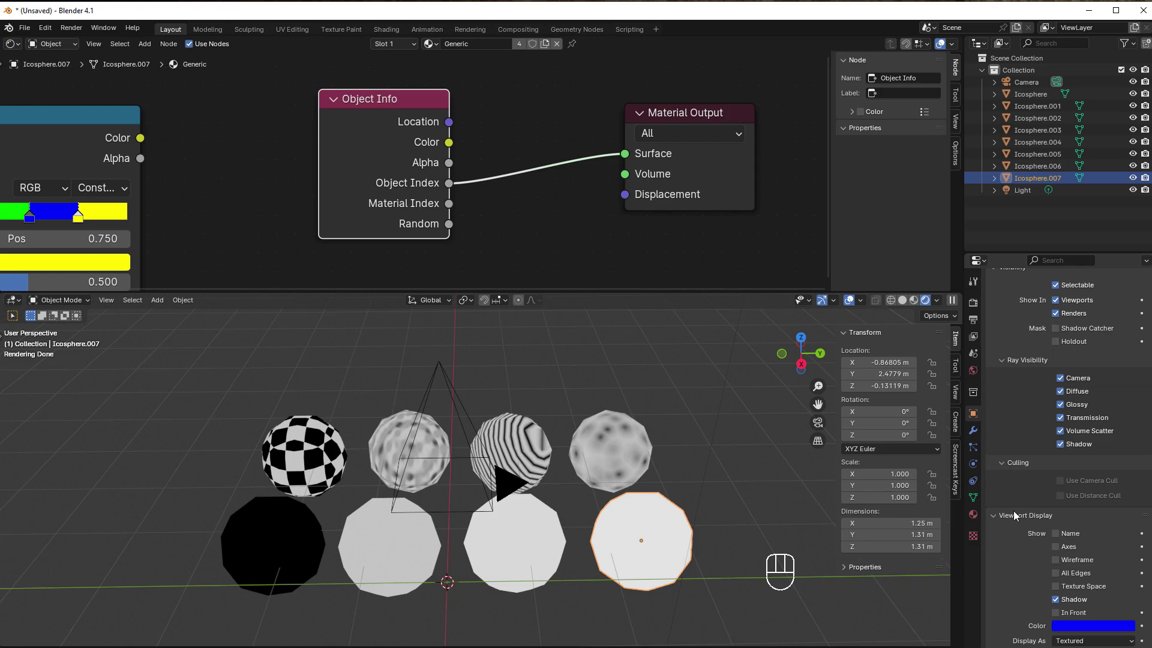
scroll(1008, 439, "up", 10)
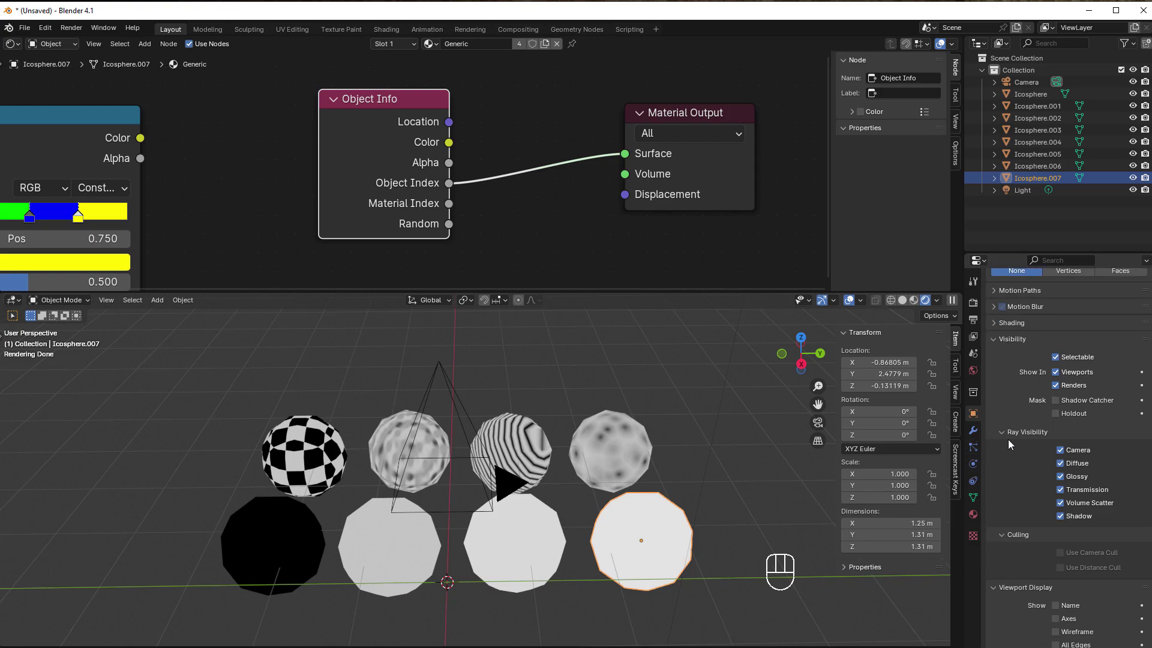
scroll(1014, 442, "up", 4)
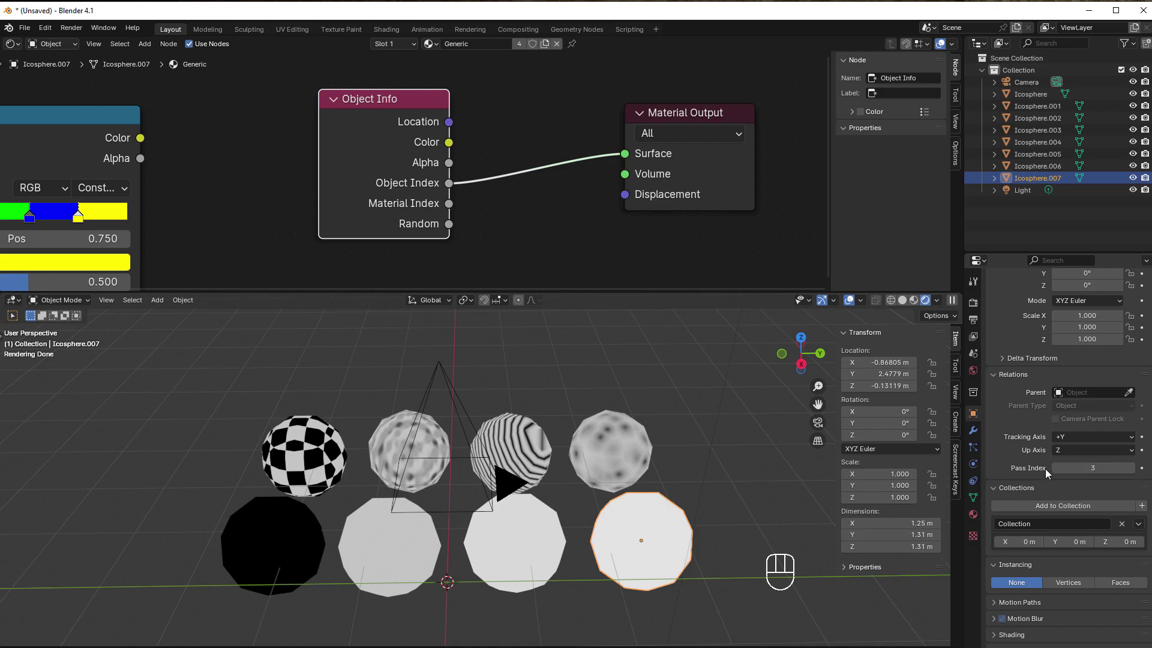
left_click(273, 520)
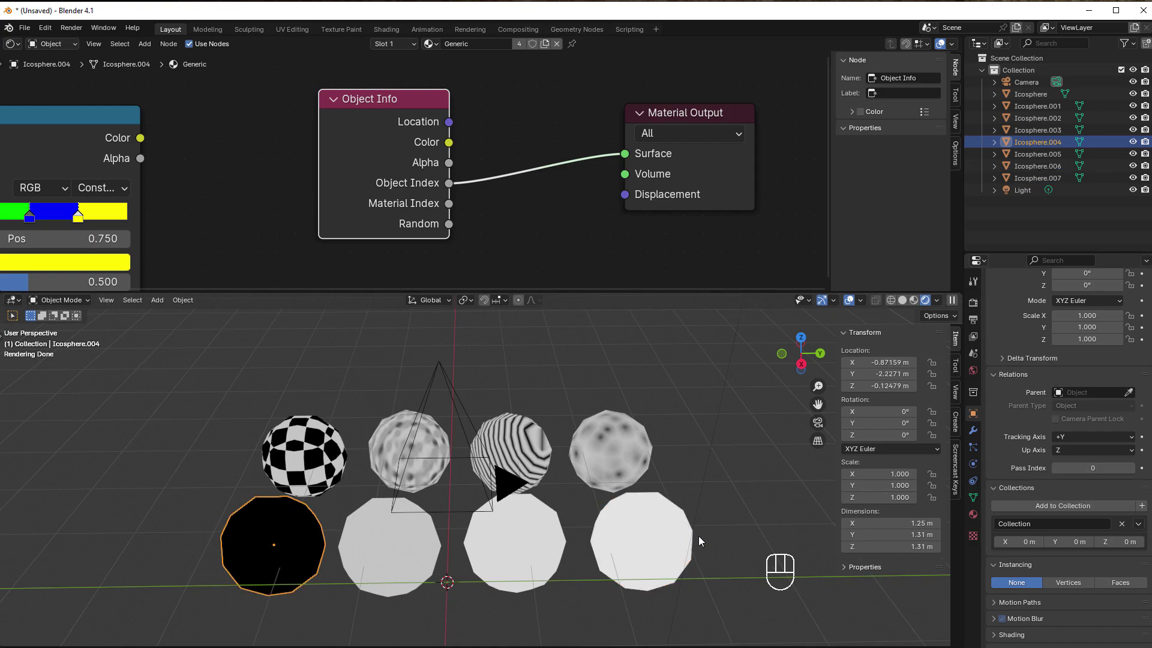
left_click(375, 552)
left_click(547, 536)
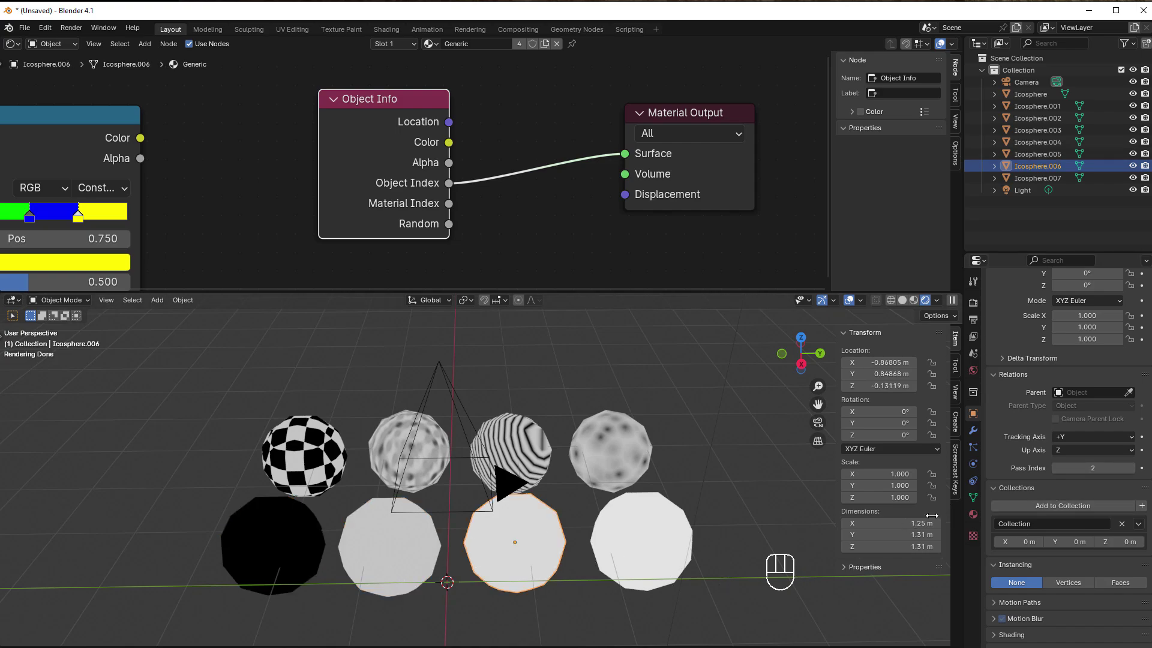
left_click(658, 537)
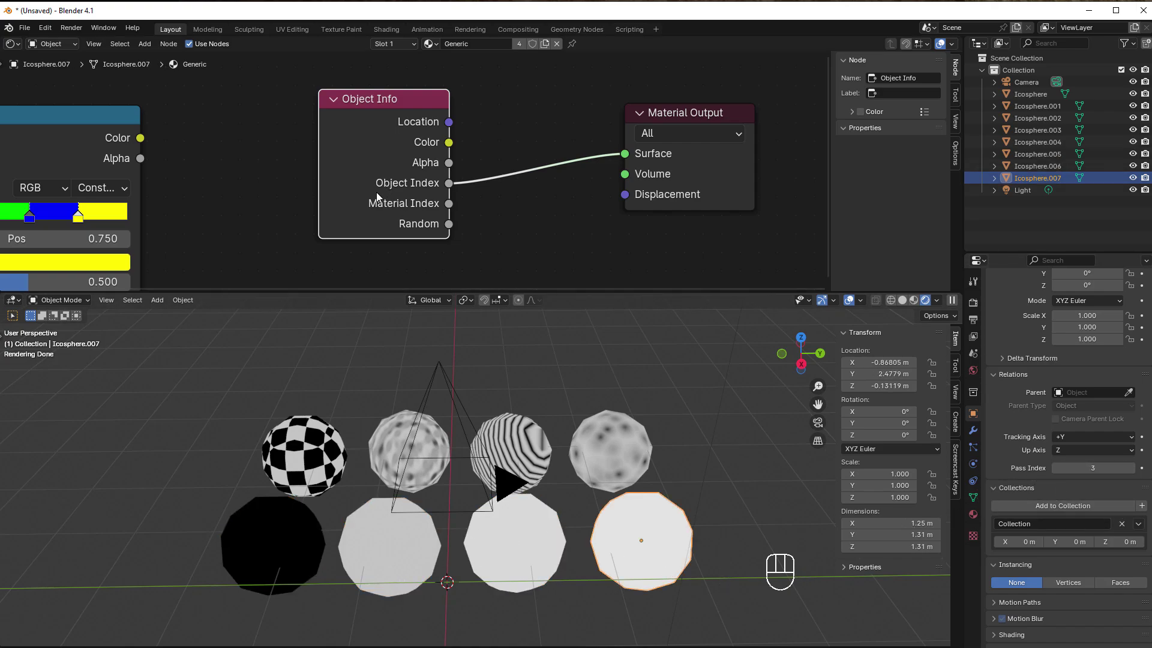
- Move the Object Info node farther from the Material Output to make room between the two nodes
scroll(286, 245, "down", 8)
mouse_move(285, 244)
middle_mouse_down()
mouse_move(307, 194)
mouse_move(267, 244)
middle_mouse_up()
scroll(267, 243, "up", 3)
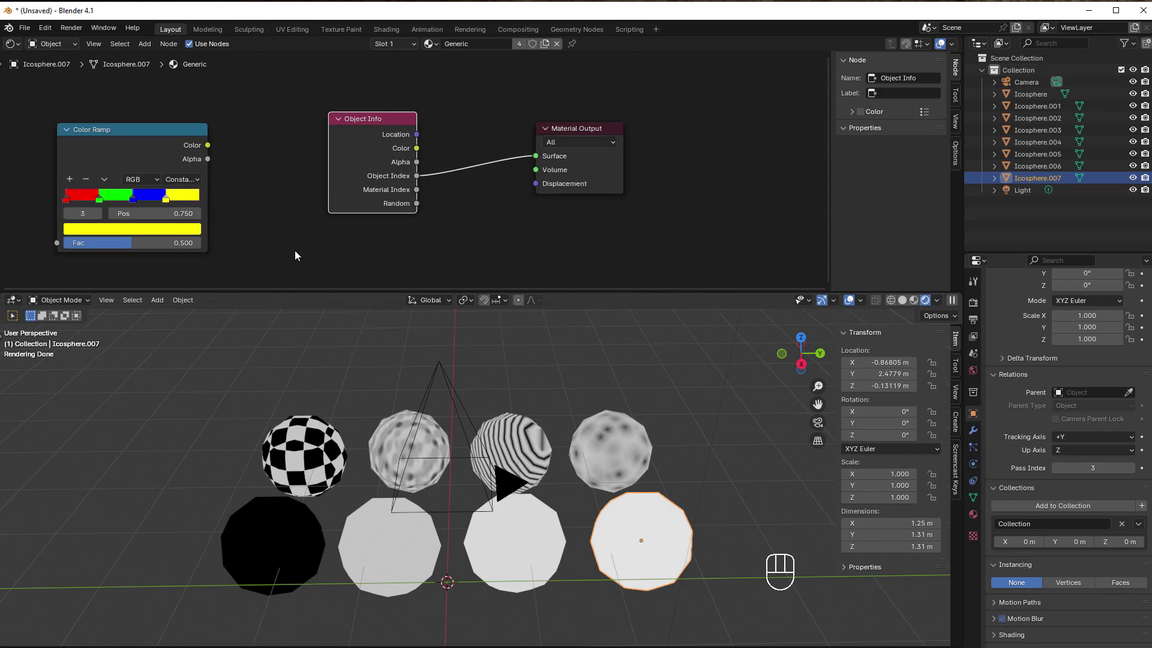
left_click_drag(358, 204, 313, 179)
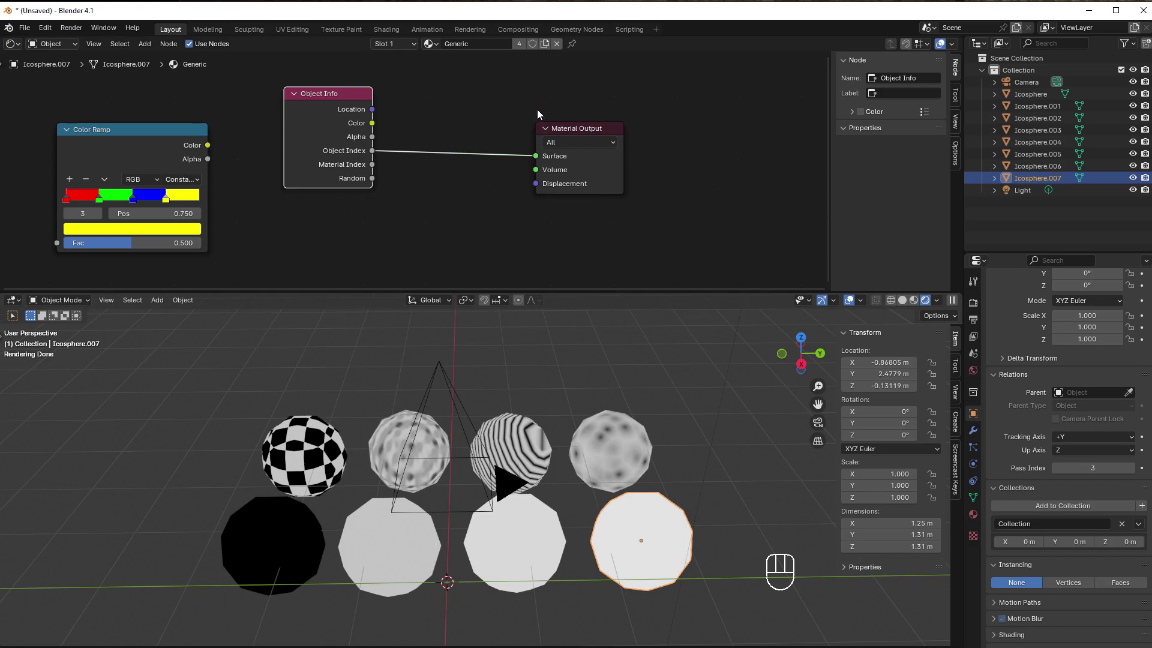
middle_click_drag(409, 194, 413, 196)
scroll(413, 196, "up", 1)
middle_click_drag(413, 196, 423, 206)
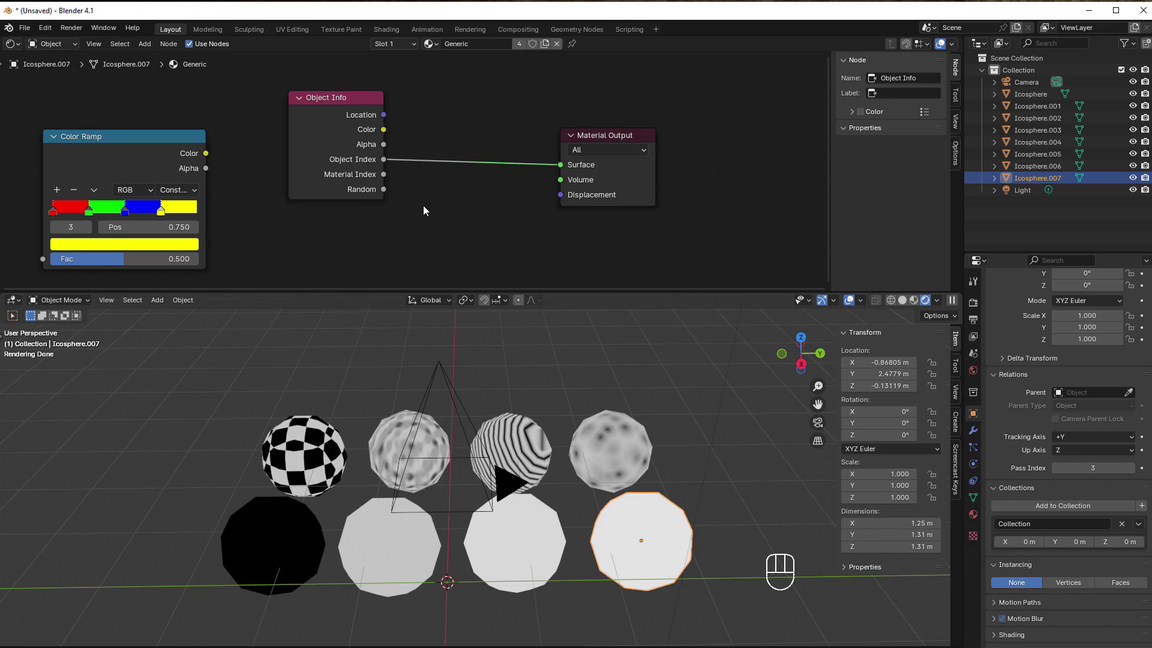
- Insert a Math node on the link from Object Index to Surface and set it to Divide by 4
key("shift+a")
mouse_move(424, 207)
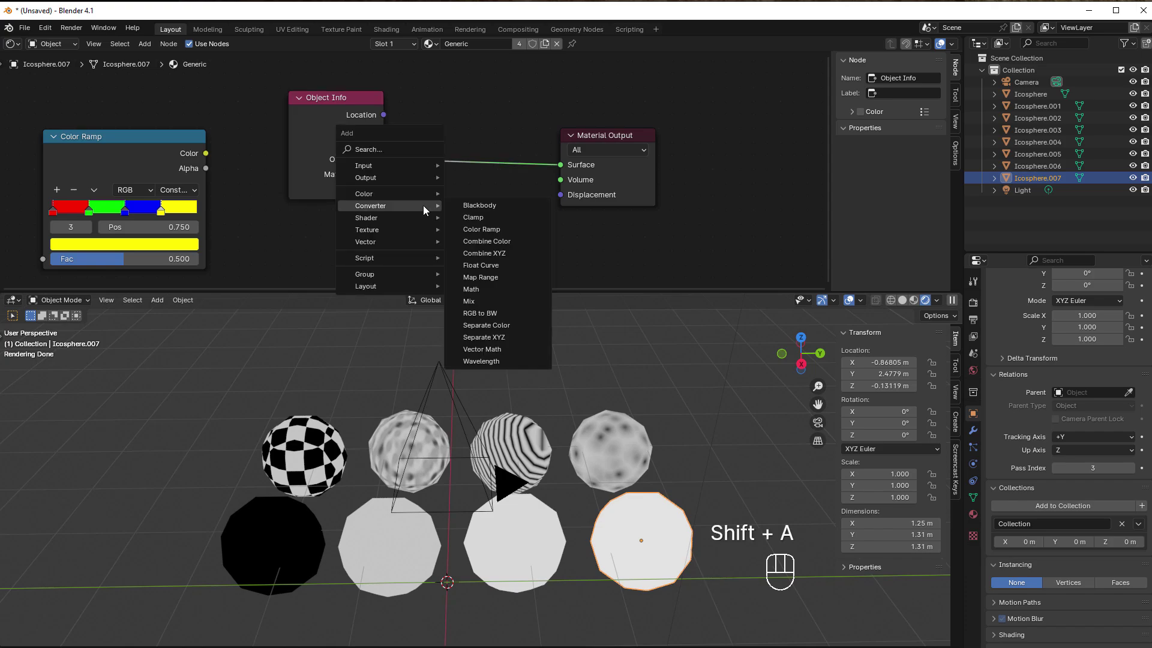
left_click(496, 288)
left_click(448, 159)
left_click(469, 139)
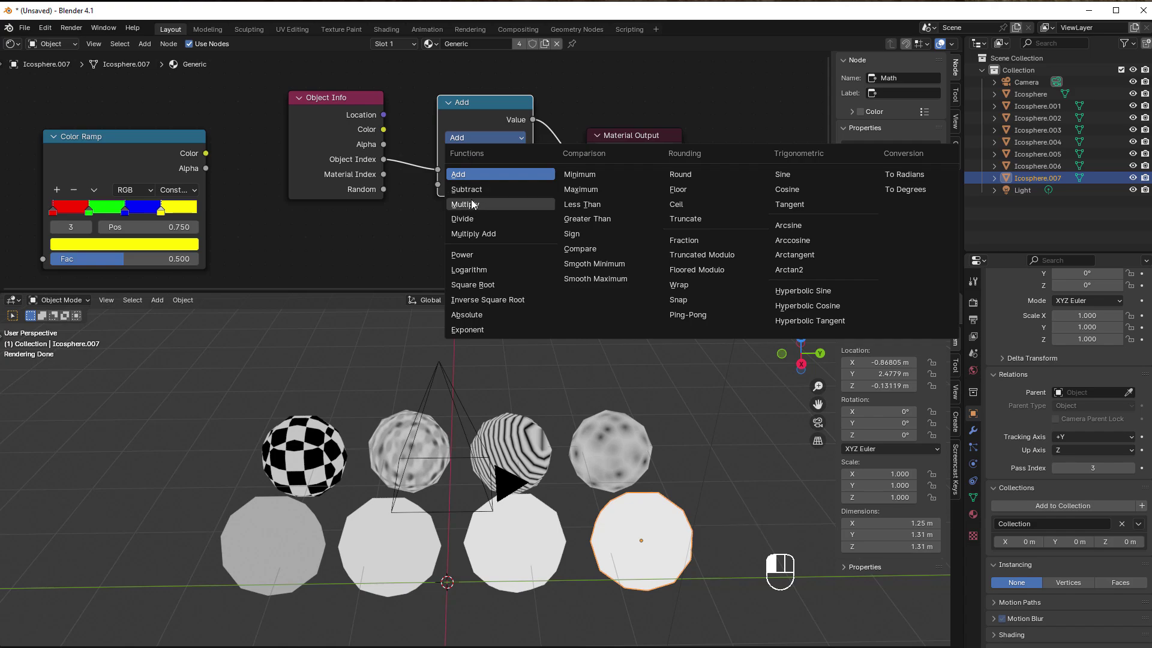
left_click(479, 219)
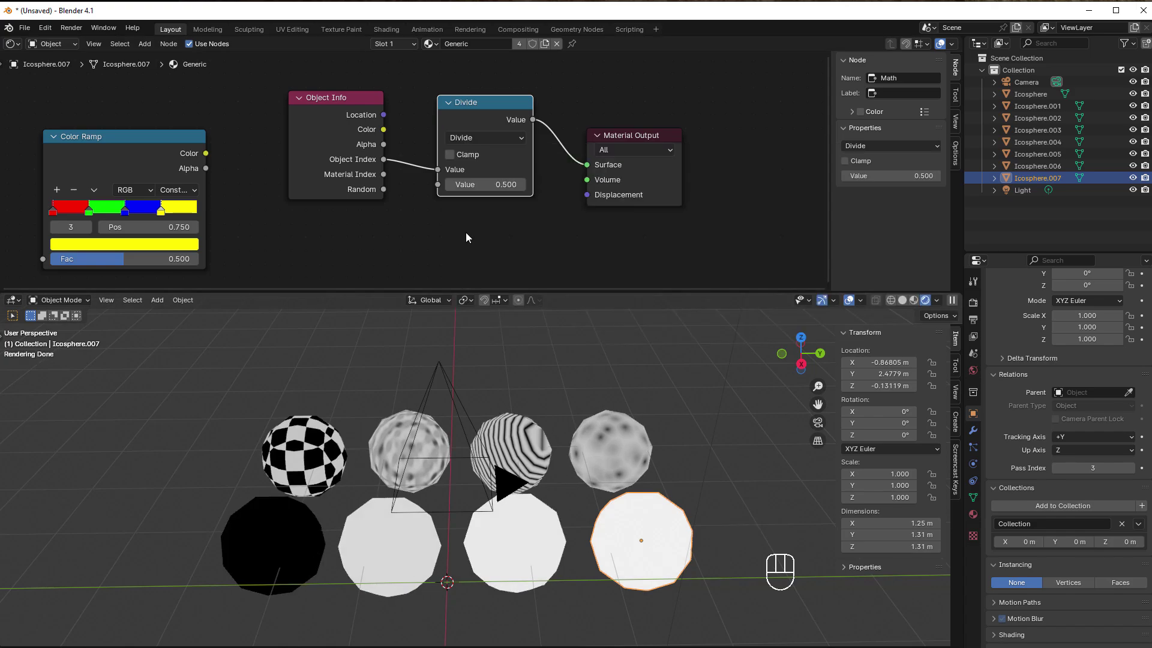
left_click(486, 184)
type("4")
key("Return")
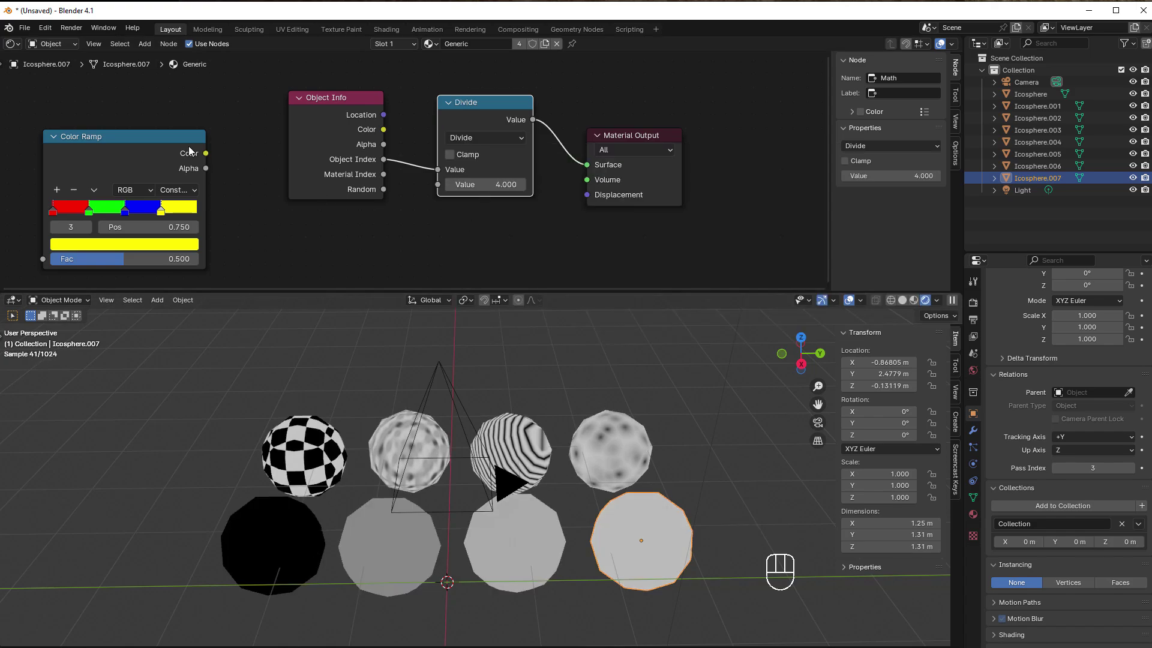
- Rearrange the nodes so the Color Ramp sits between the Divide node and the Material Output
left_click_drag(126, 153, 498, 233)
left_click_drag(278, 79, 491, 175)
left_click_drag(474, 129, 252, 113)
left_click_drag(467, 228, 398, 175)
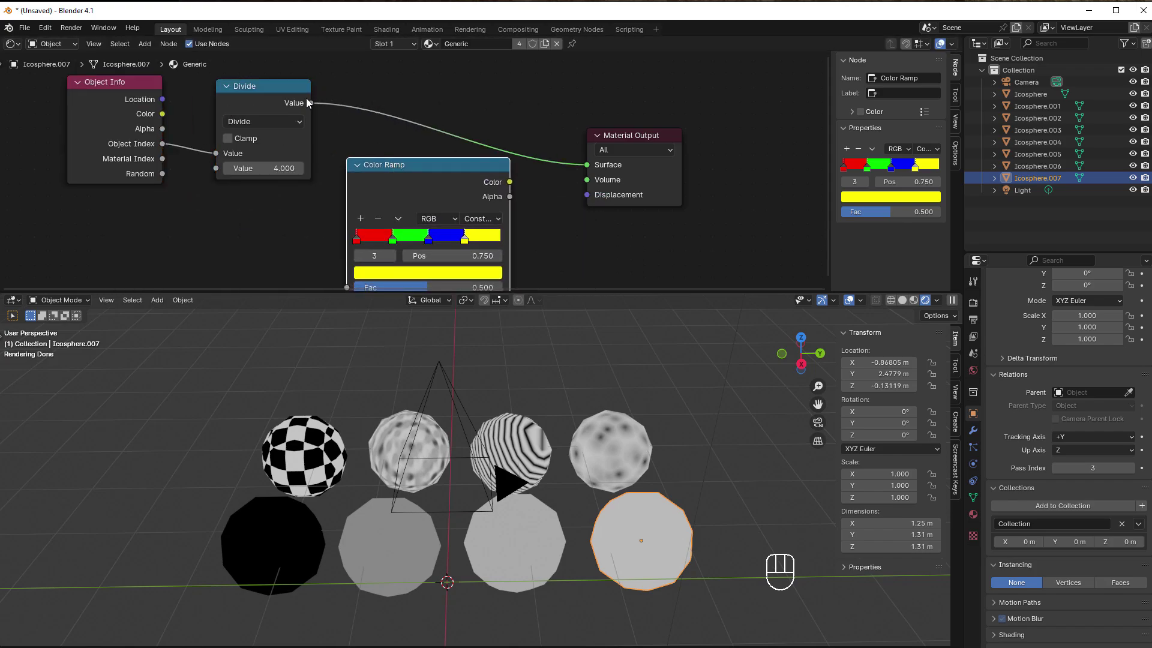
- Connect the Divide node's Value to the Color Ramp's Fac and the ramp's Color output to Surface
left_click_drag(311, 103, 345, 288)
middle_click_drag(344, 292, 345, 251)
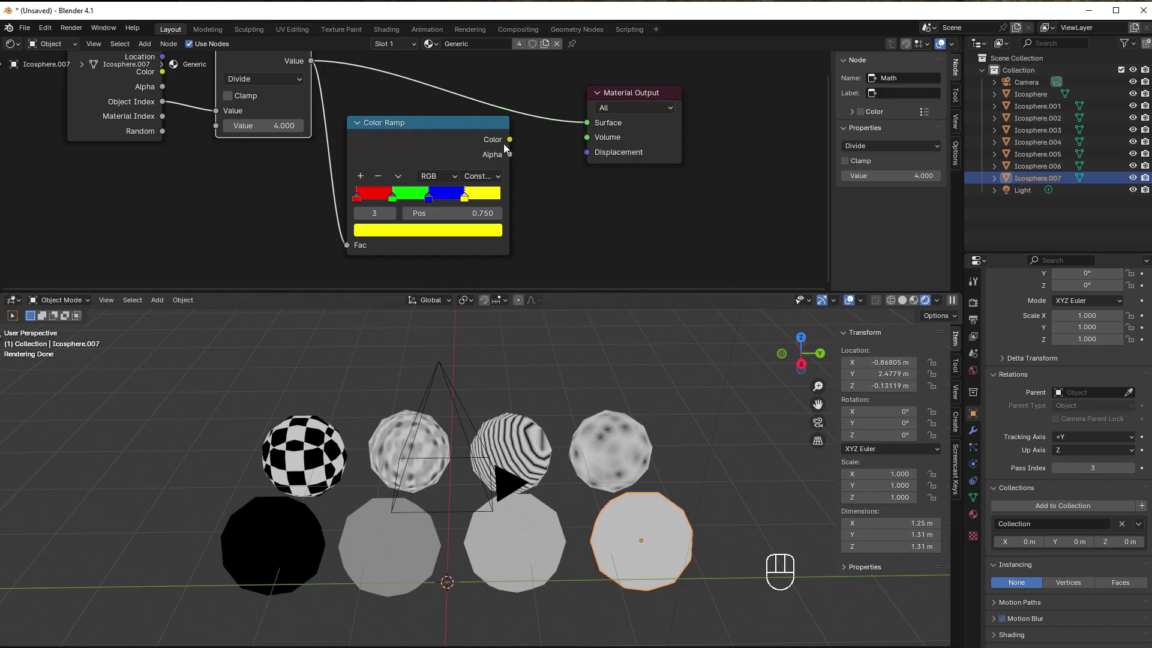
left_click_drag(508, 140, 586, 123)
key("Home")
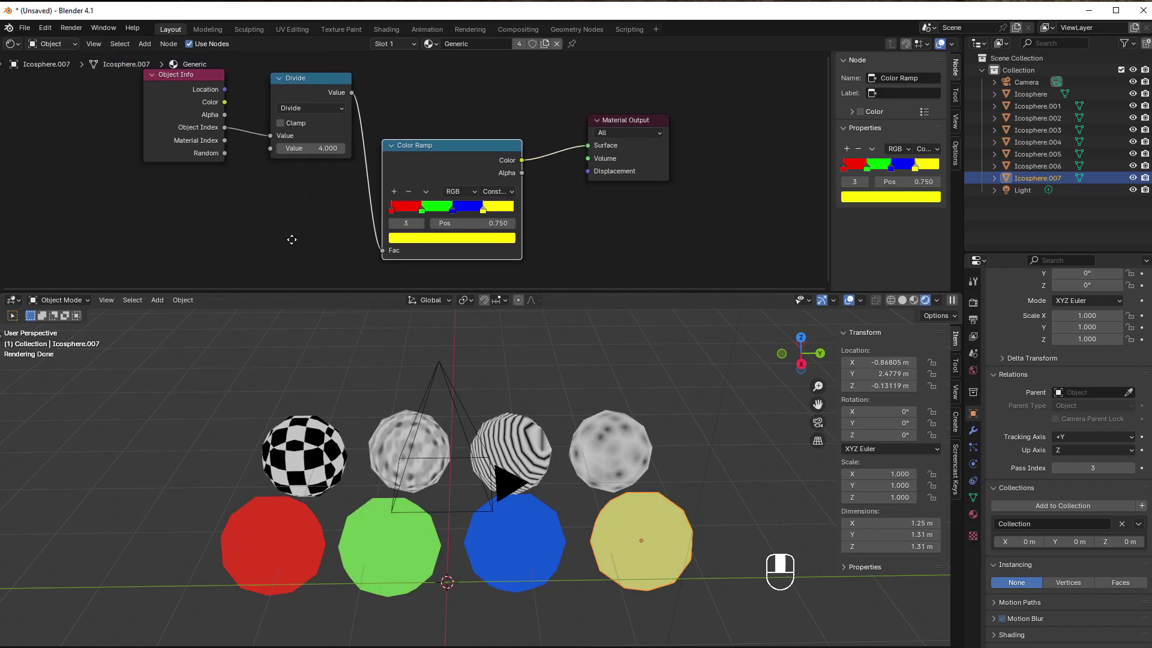
left_click_drag(477, 160, 483, 95)
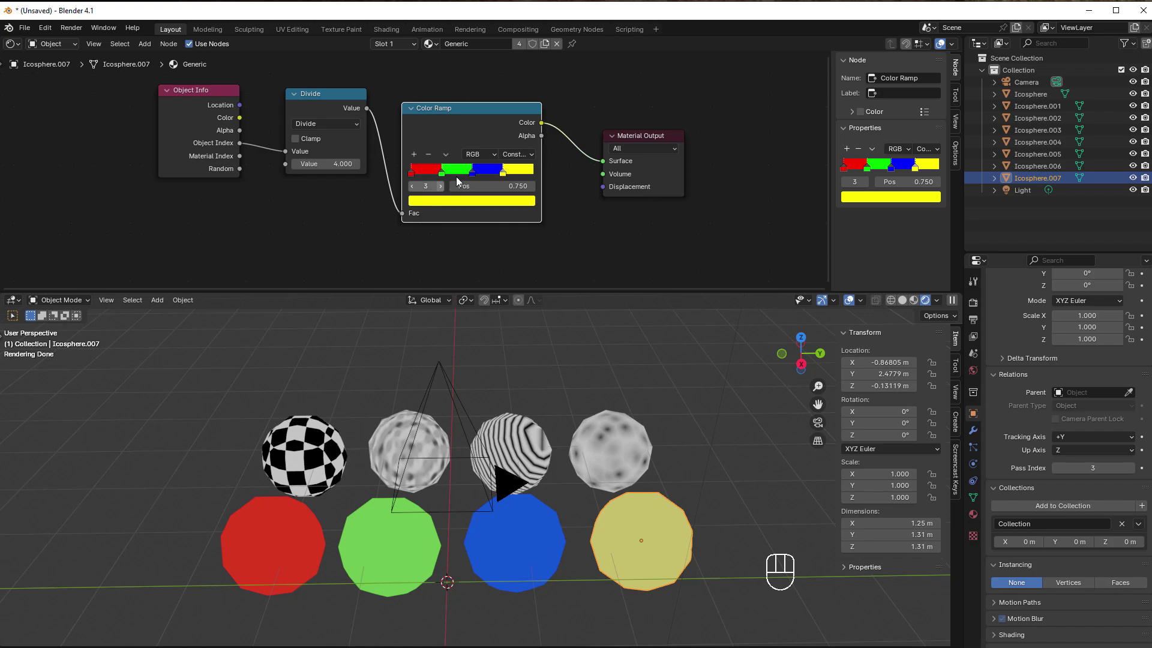
- Disconnect the Divide node from the Object Info node and the Color Ramp, and move it out of the way
left_click_drag(239, 169, 245, 184)
key("Escape")
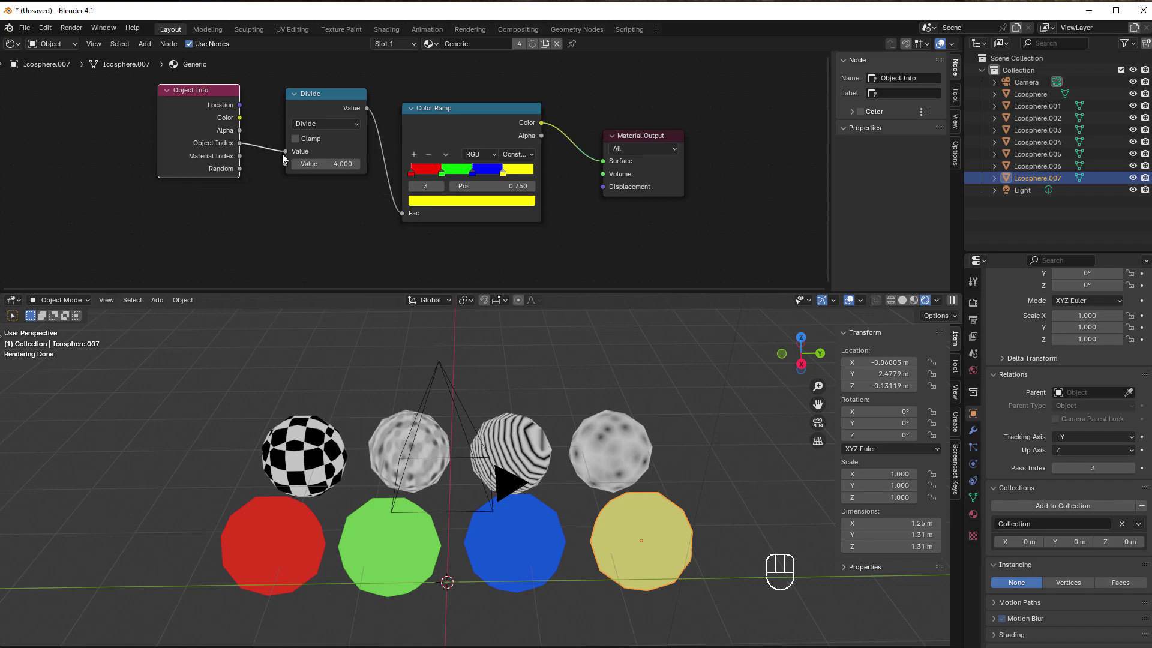
left_click_drag(285, 151, 264, 148)
left_click_drag(402, 213, 391, 218)
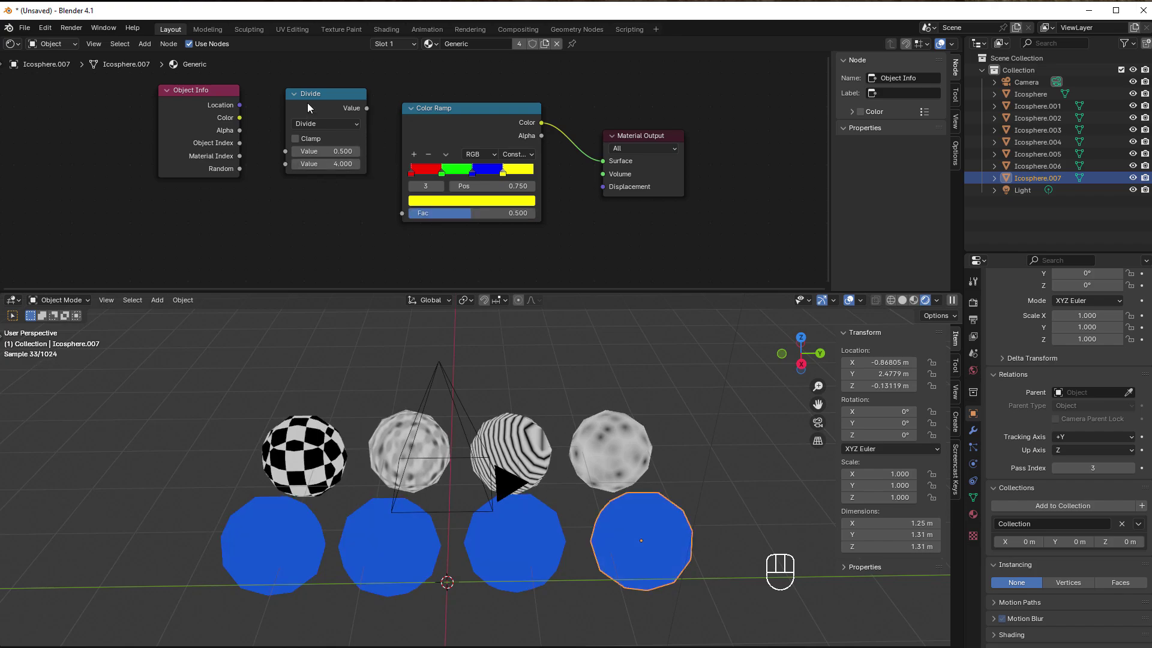
left_click_drag(307, 102, 104, 225)
- Move the Object Info node closer to the Color Ramp and connect its Random output to Fac
left_click_drag(201, 160, 278, 209)
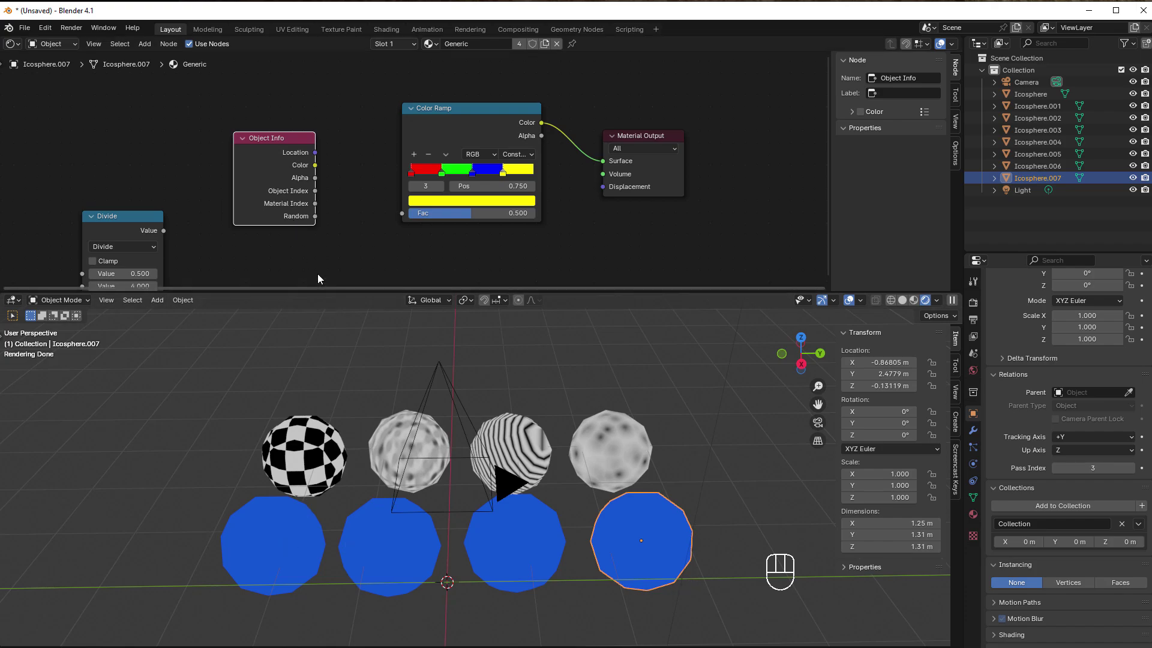
left_click_drag(315, 217, 412, 220)
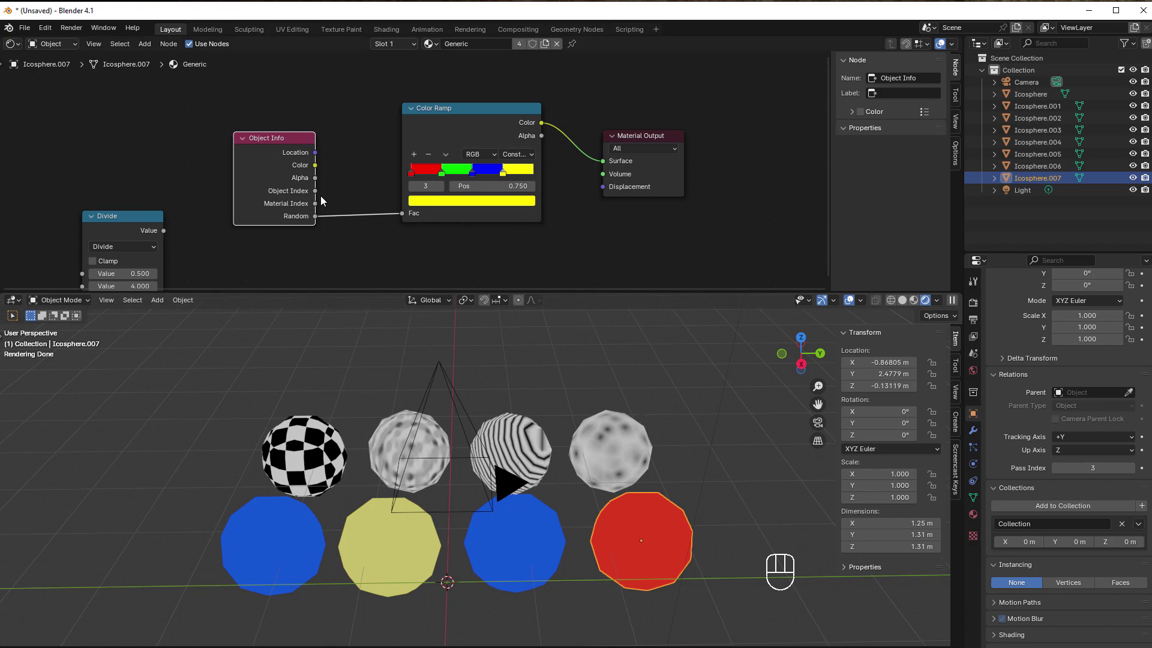
- Connect the Object Info node's Material Index output to the Color Ramp's Fac in place of Random
left_click_drag(315, 203, 401, 213)
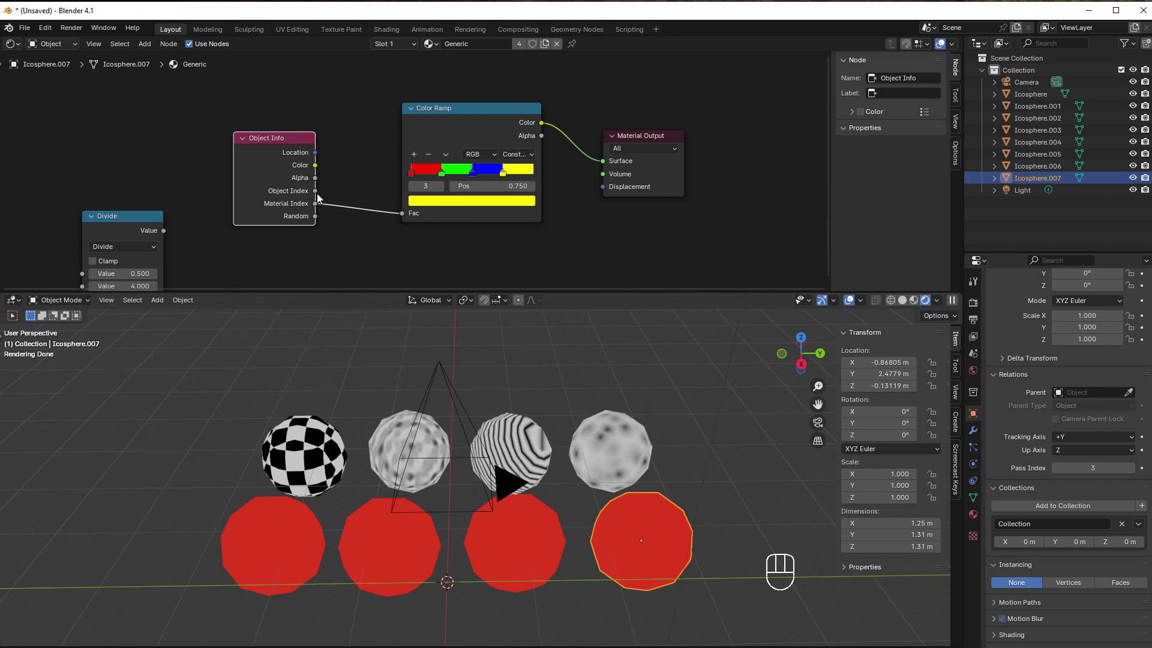
scroll(307, 231, "up", 3)
middle_click_drag(318, 224, 353, 209)
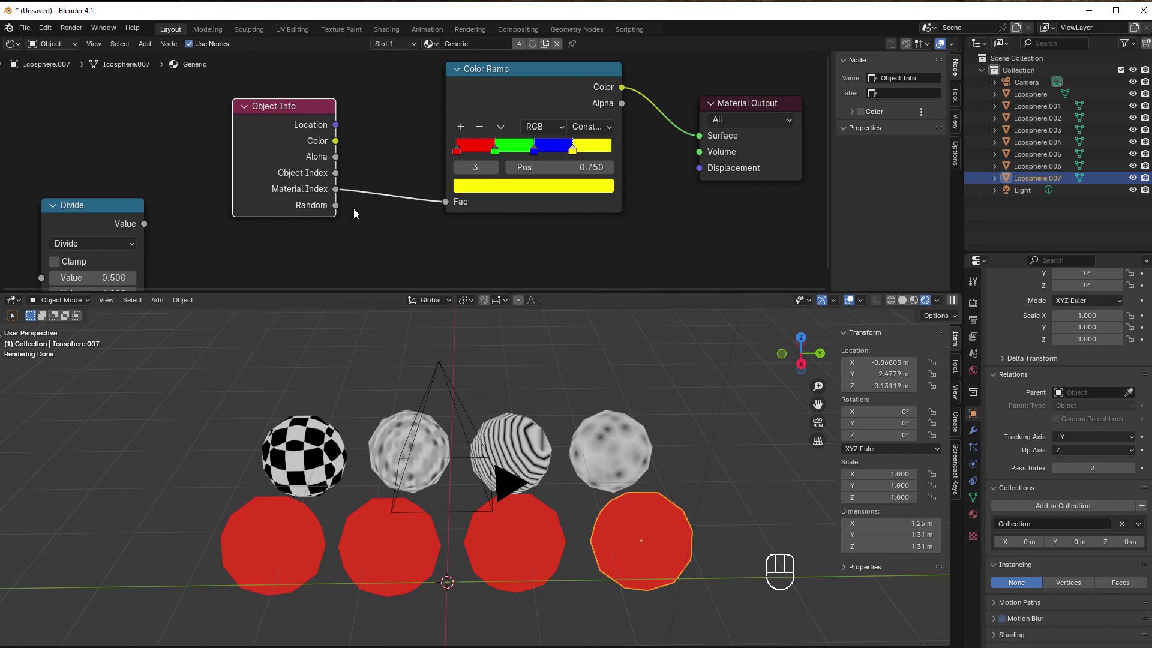
scroll(354, 208, "down", 2)
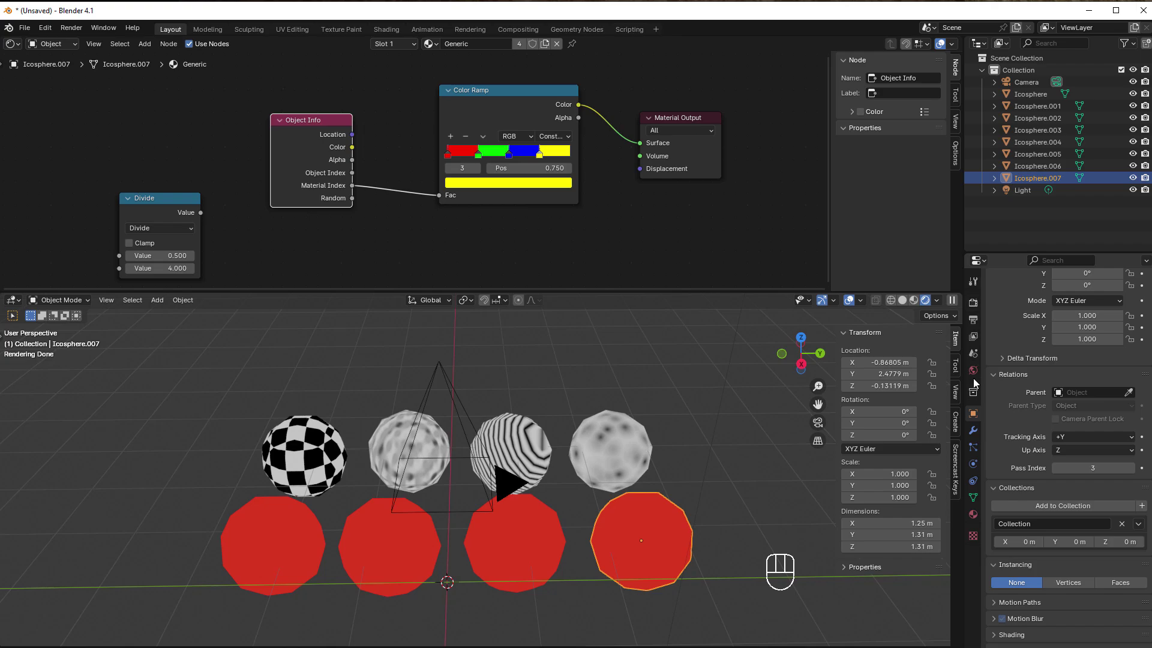
- Open the material settings and check the nodes and Pass Index of the Generic material and each back-row sphere's material
left_click(974, 514)
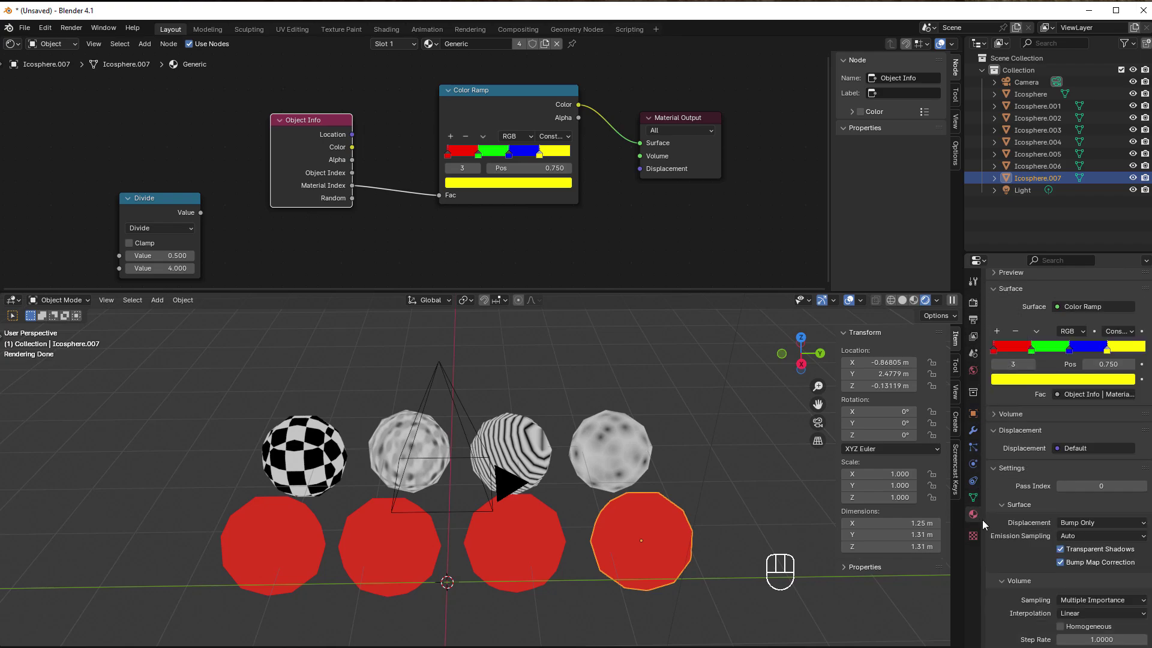
scroll(1012, 459, "up", 4)
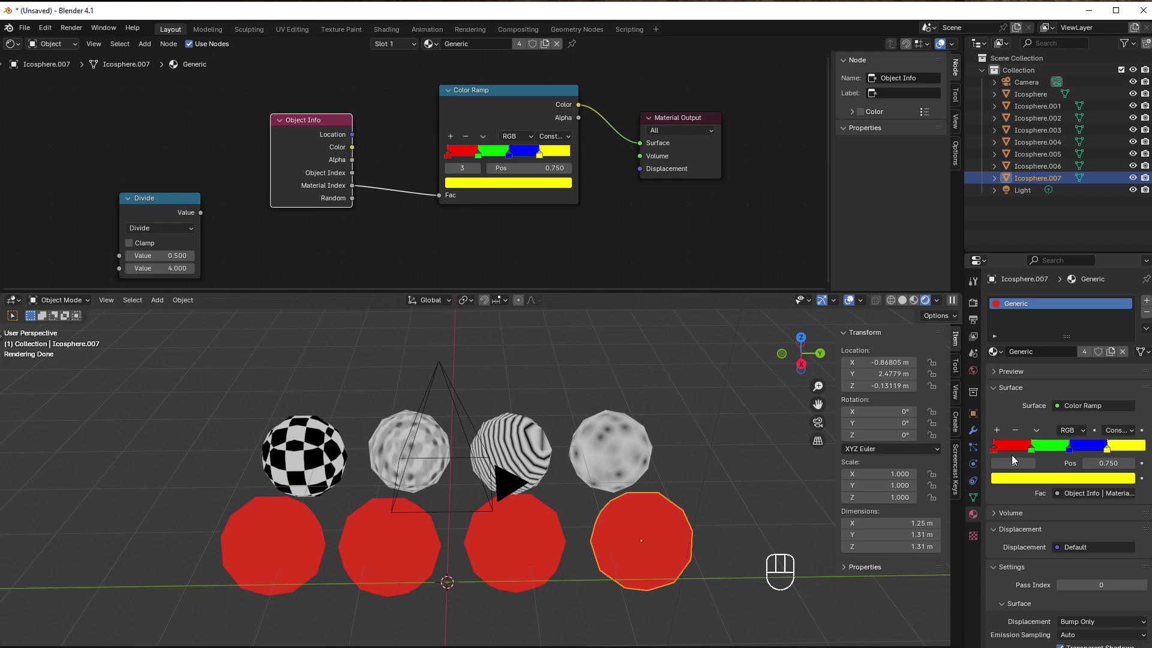
left_click(303, 440)
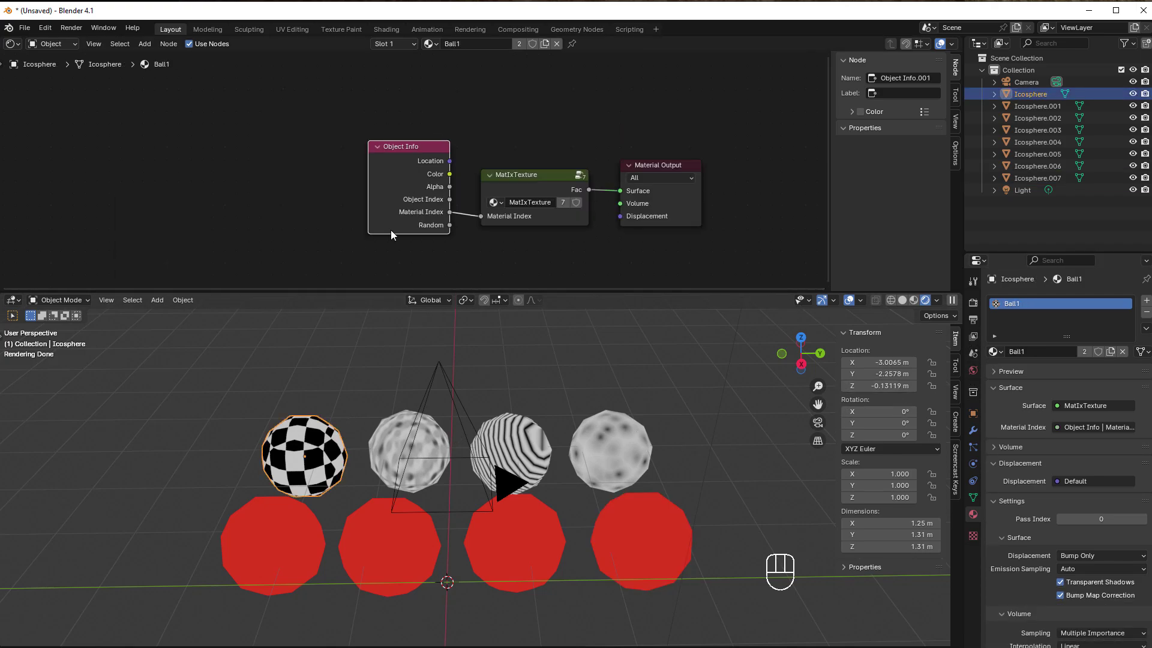
scroll(585, 262, "up", 2)
key("Home")
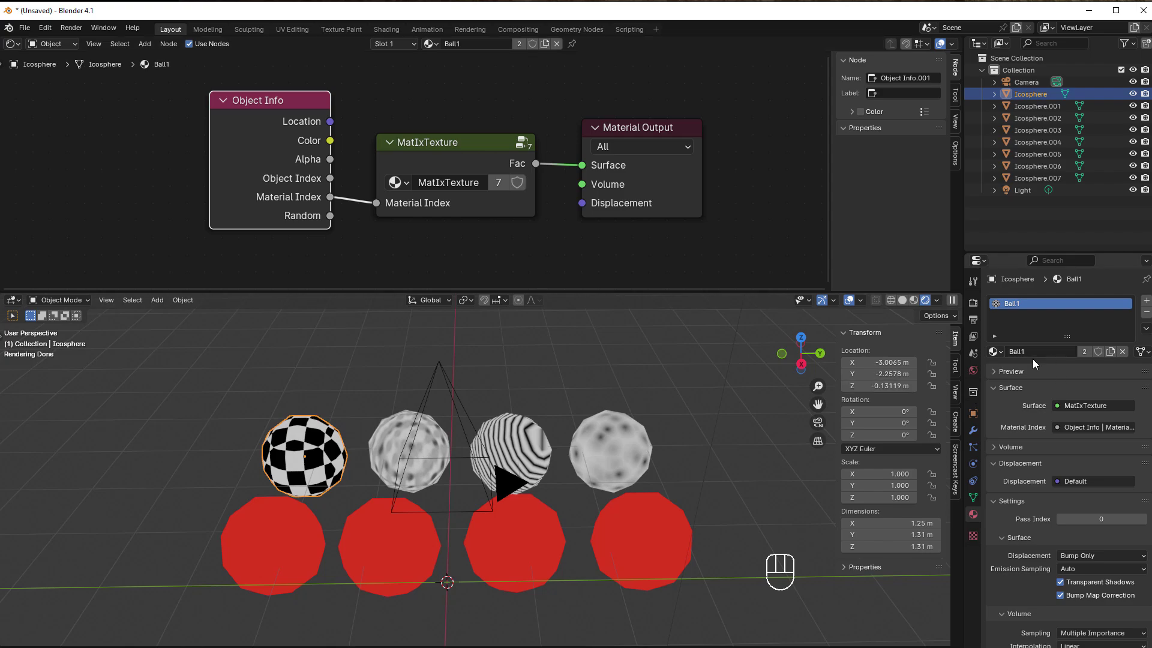
left_click(386, 442)
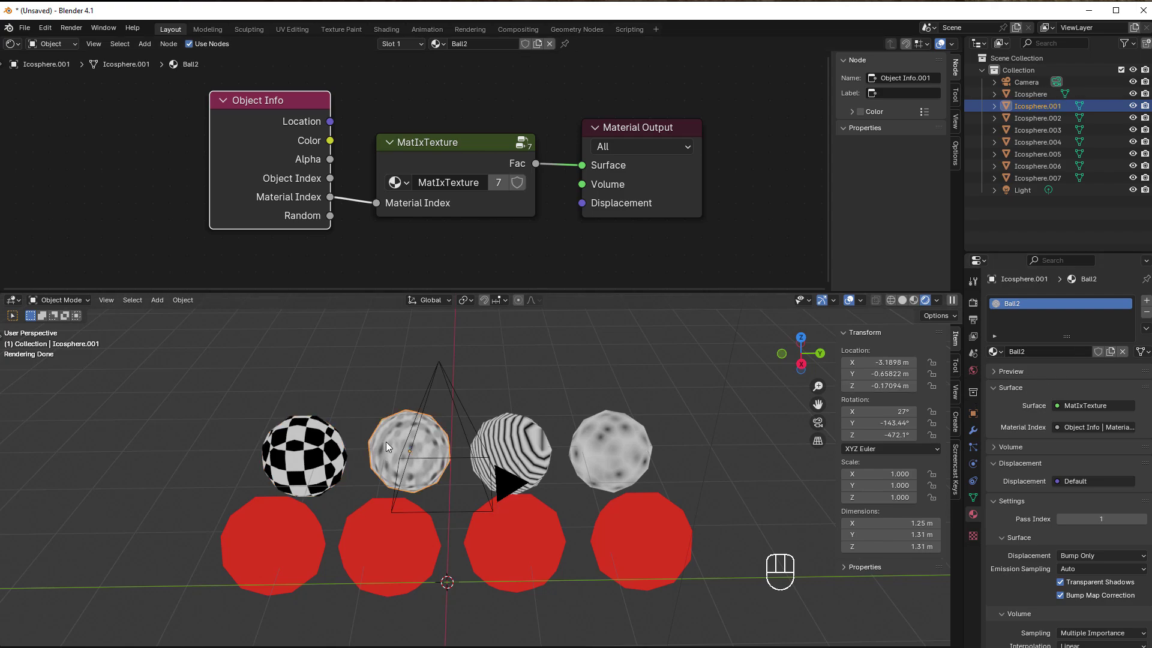
left_click(530, 434)
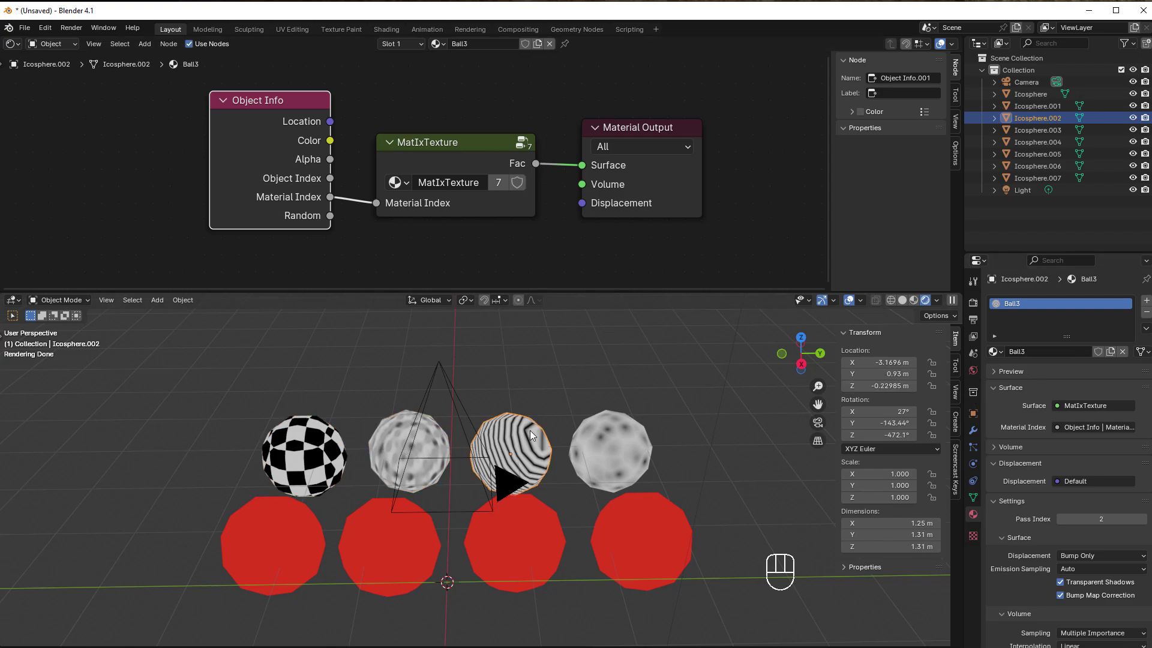
left_click(616, 436)
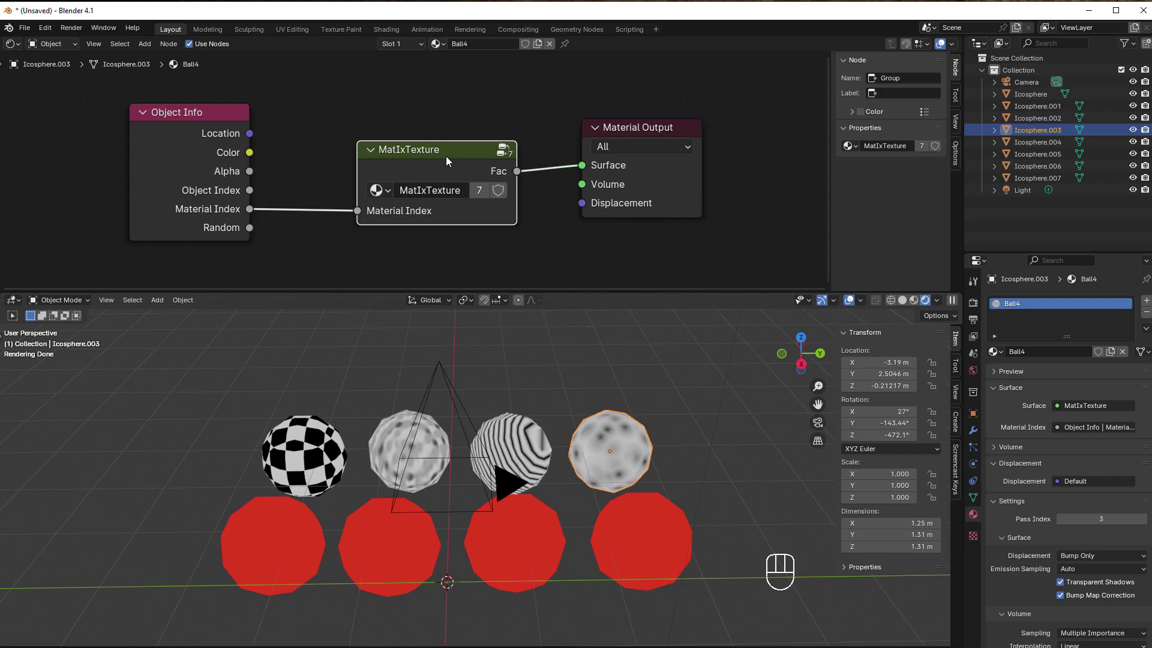
- Examine the Compare, texture, Multiply and Maximum nodes inside the Ball4 material's MatIxTexture group, and leave the group
key("Tab")
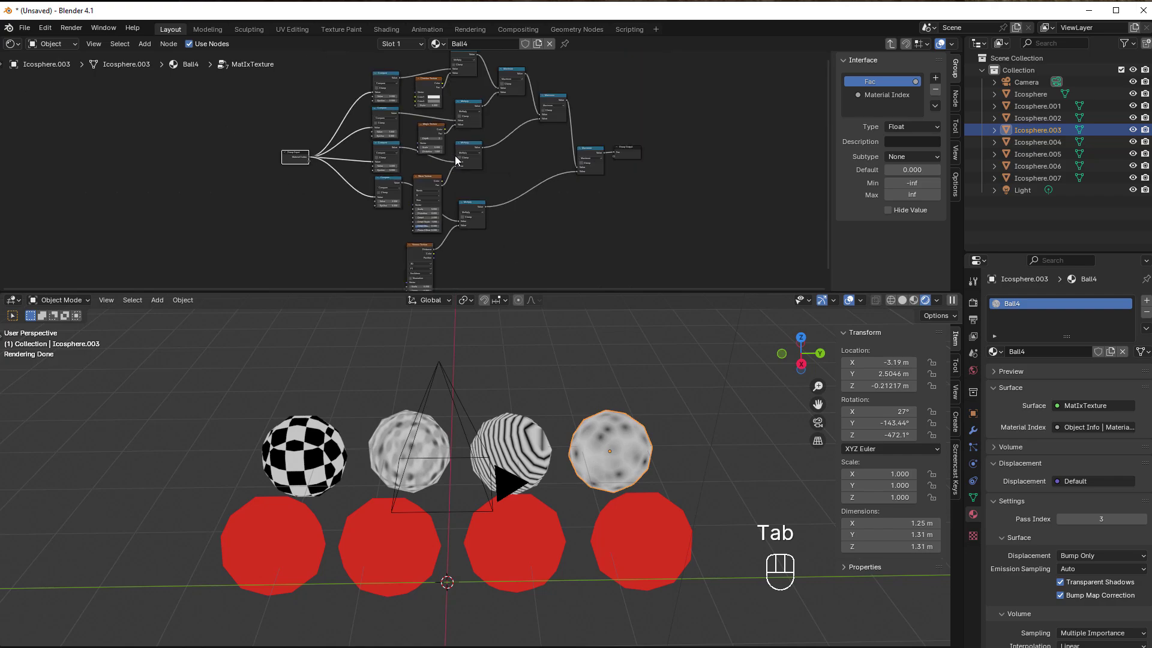
scroll(455, 156, "up", 3)
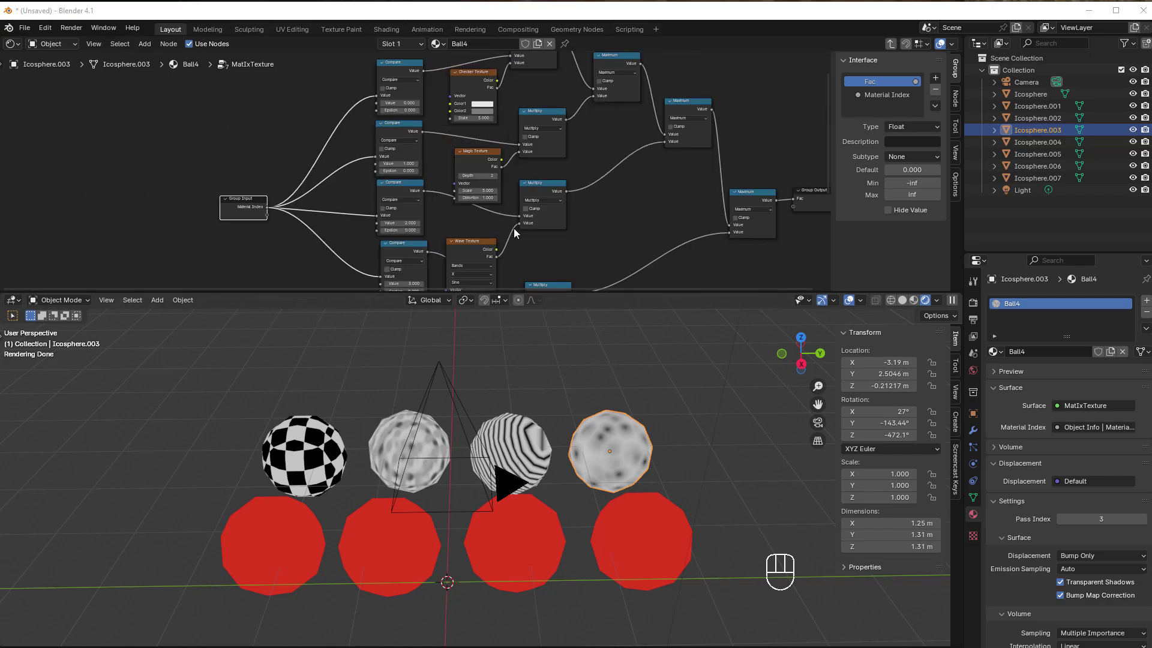
scroll(513, 228, "up", 4)
middle_click_drag(426, 181, 381, 77)
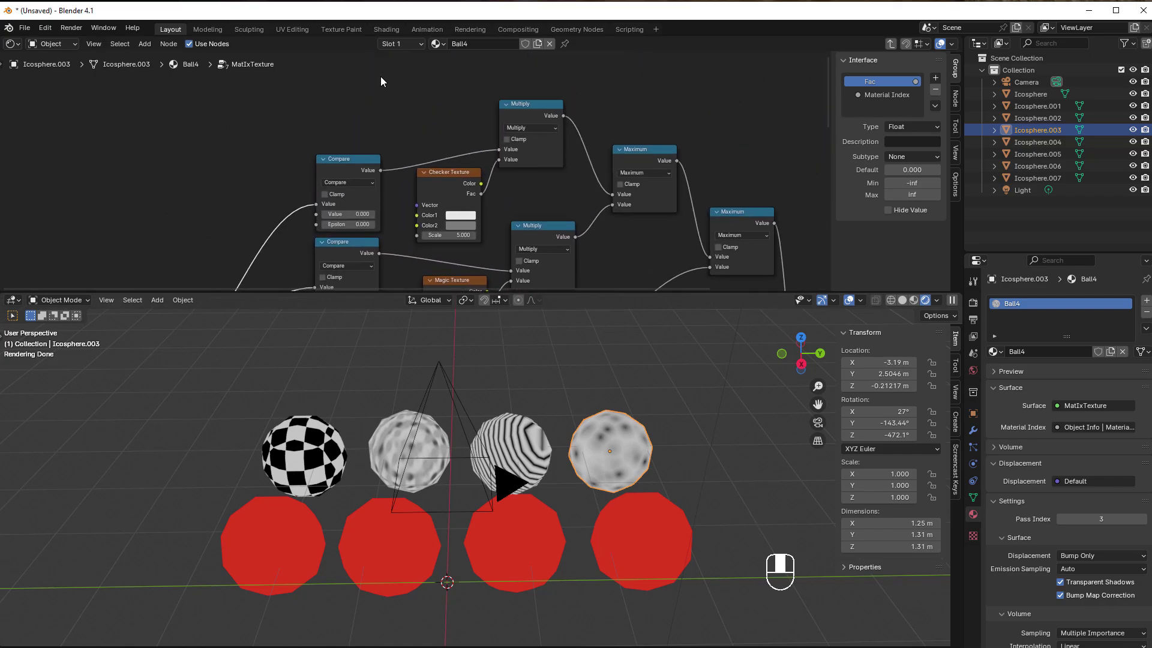
scroll(414, 171, "up", 2)
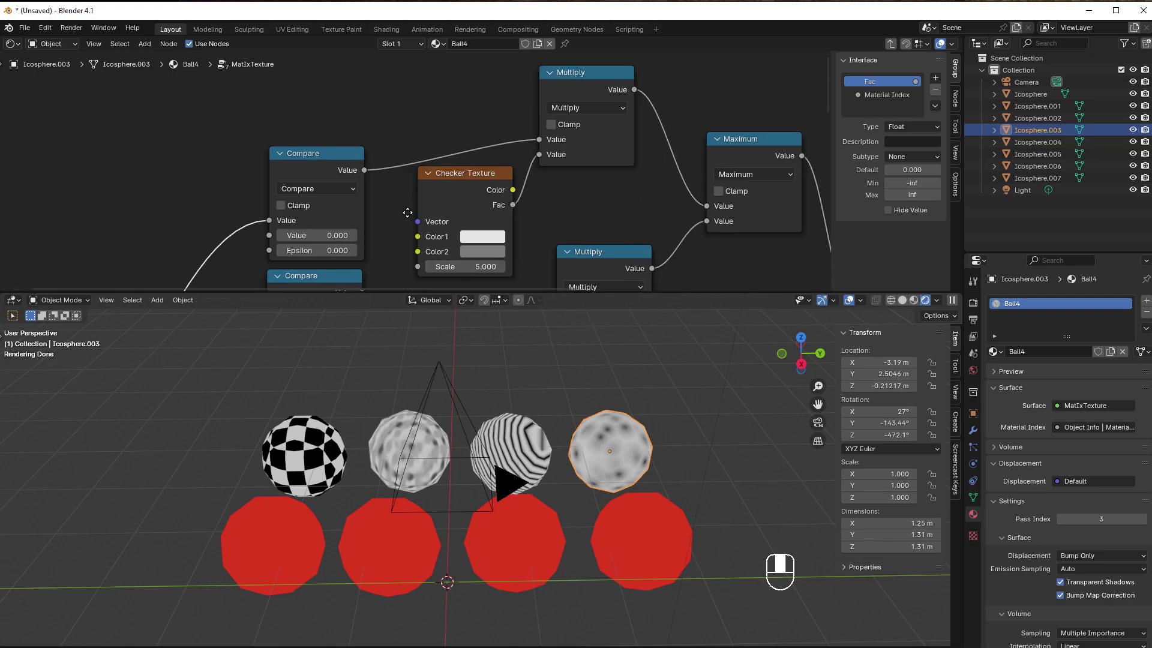
middle_click_drag(408, 212, 404, 128)
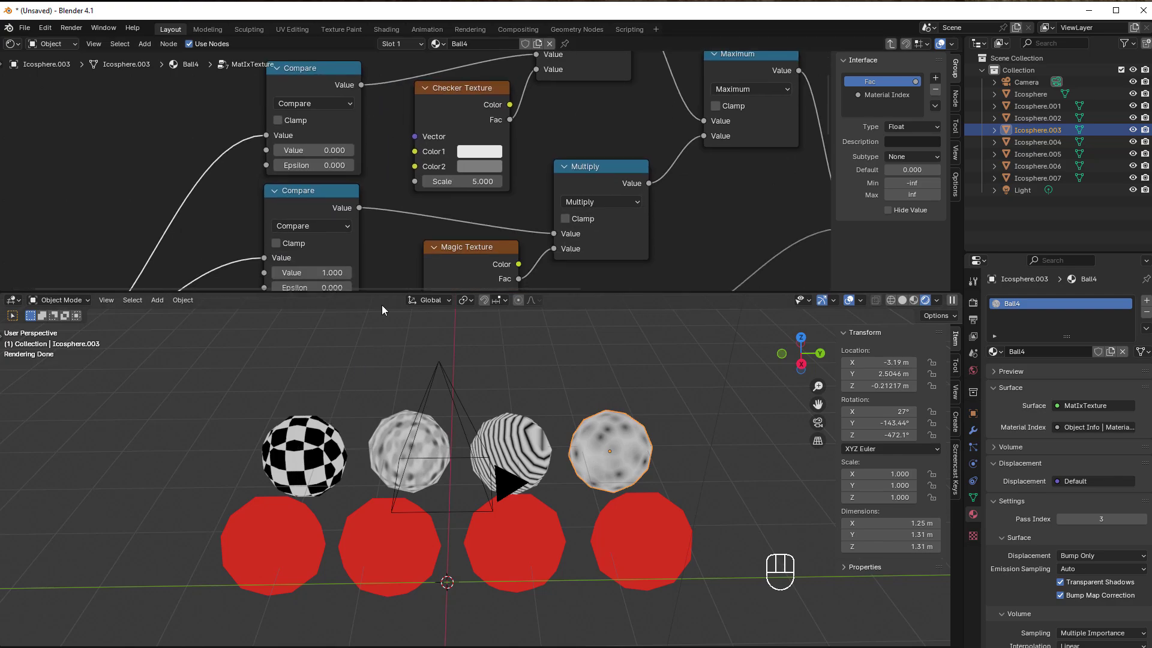
middle_click_drag(410, 227, 414, 125)
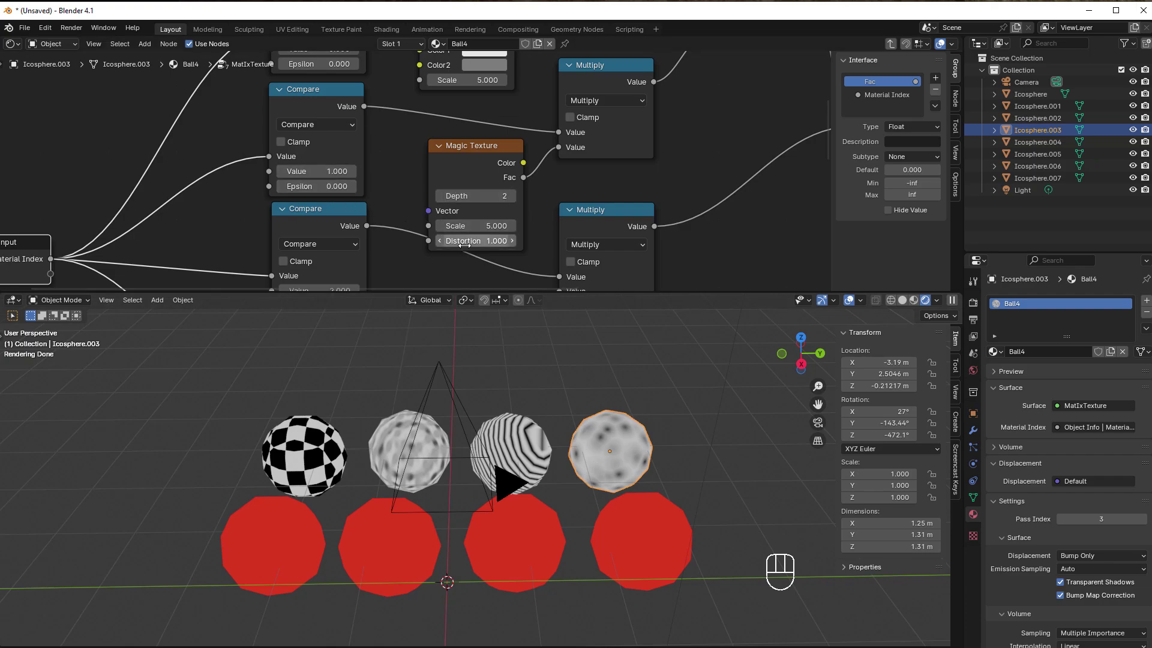
middle_click_drag(464, 244, 471, 109)
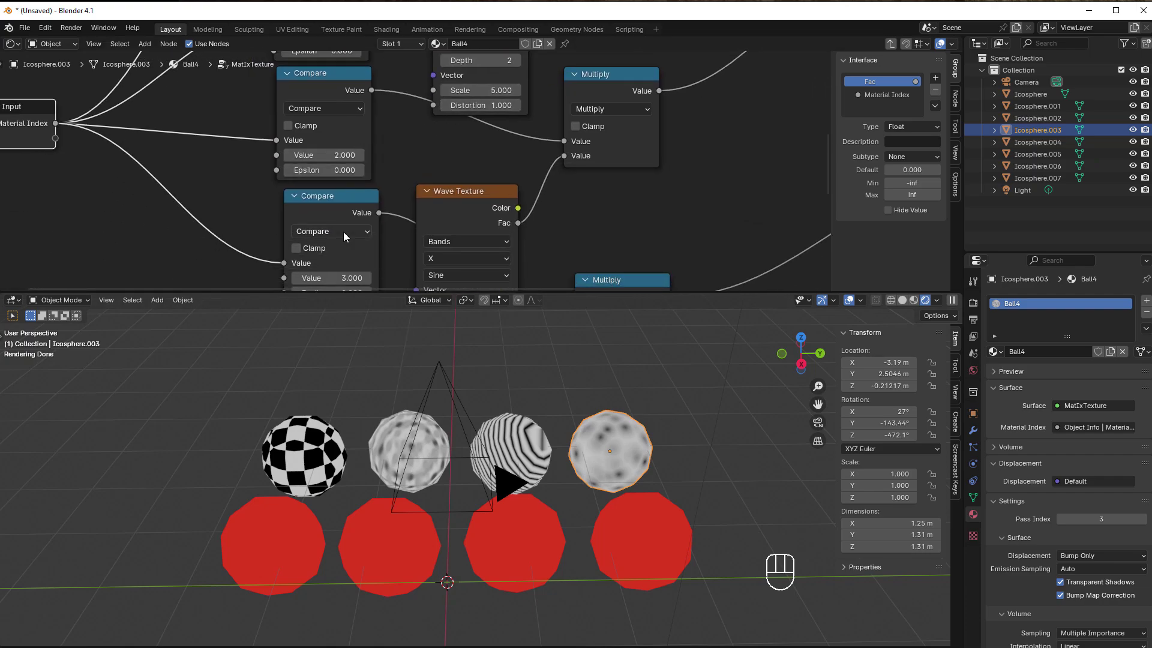
mouse_move(576, 256)
middle_mouse_down()
mouse_move(567, 96)
mouse_move(582, 262)
middle_mouse_up()
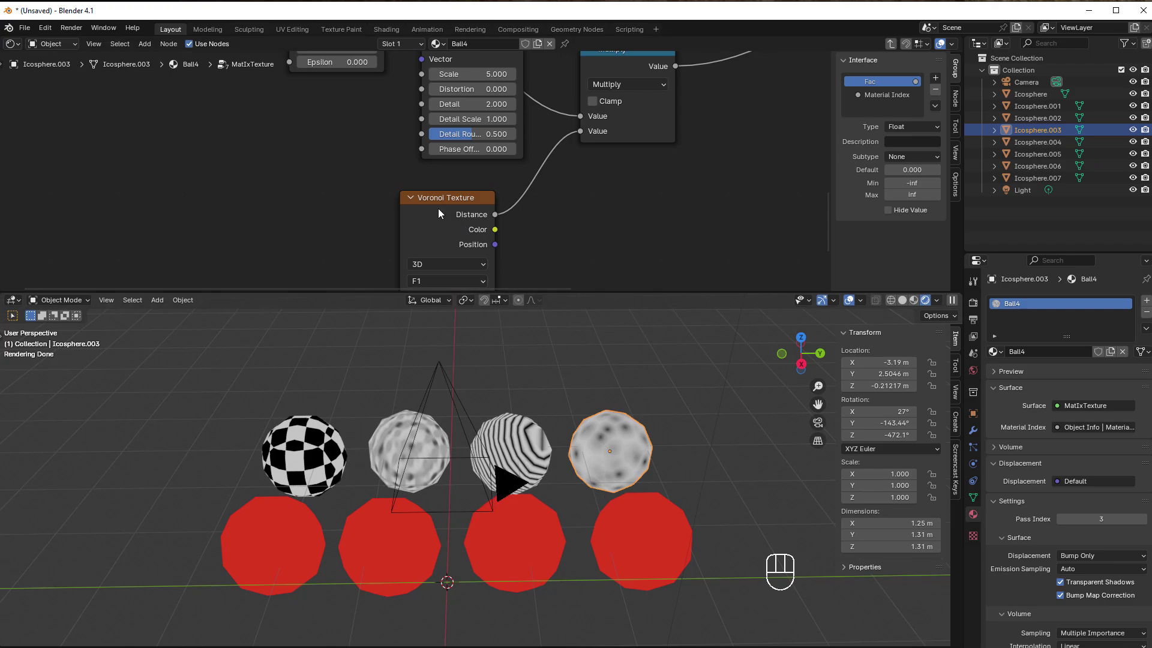
scroll(438, 207, "down", 2)
scroll(270, 162, "down", 2)
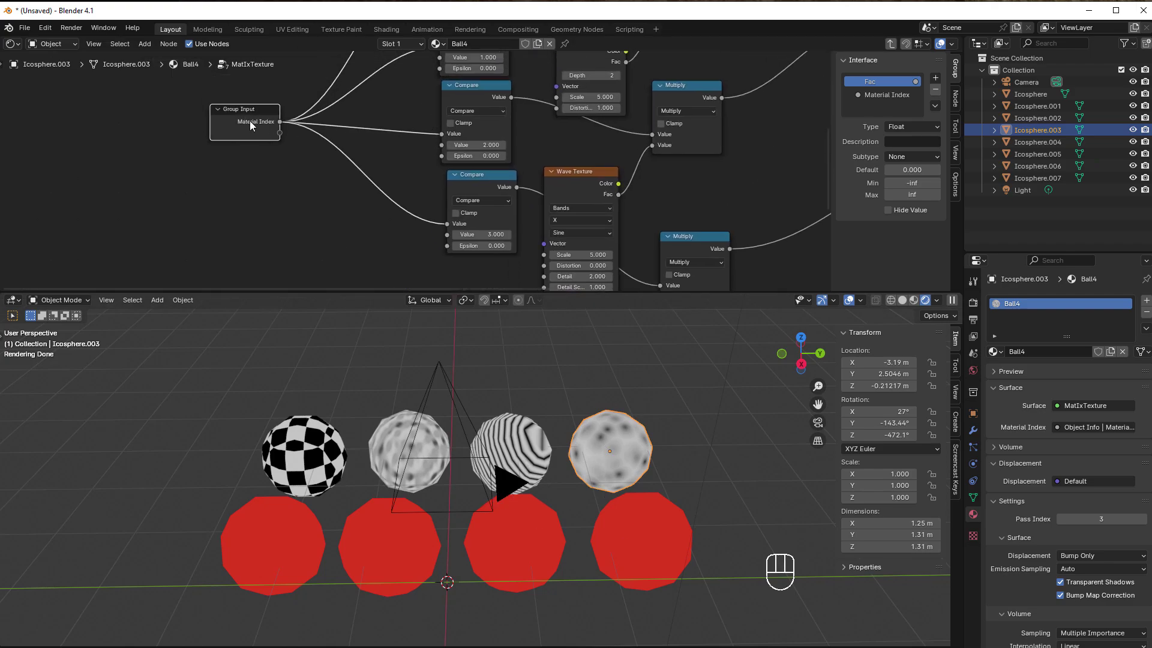
key("Tab")
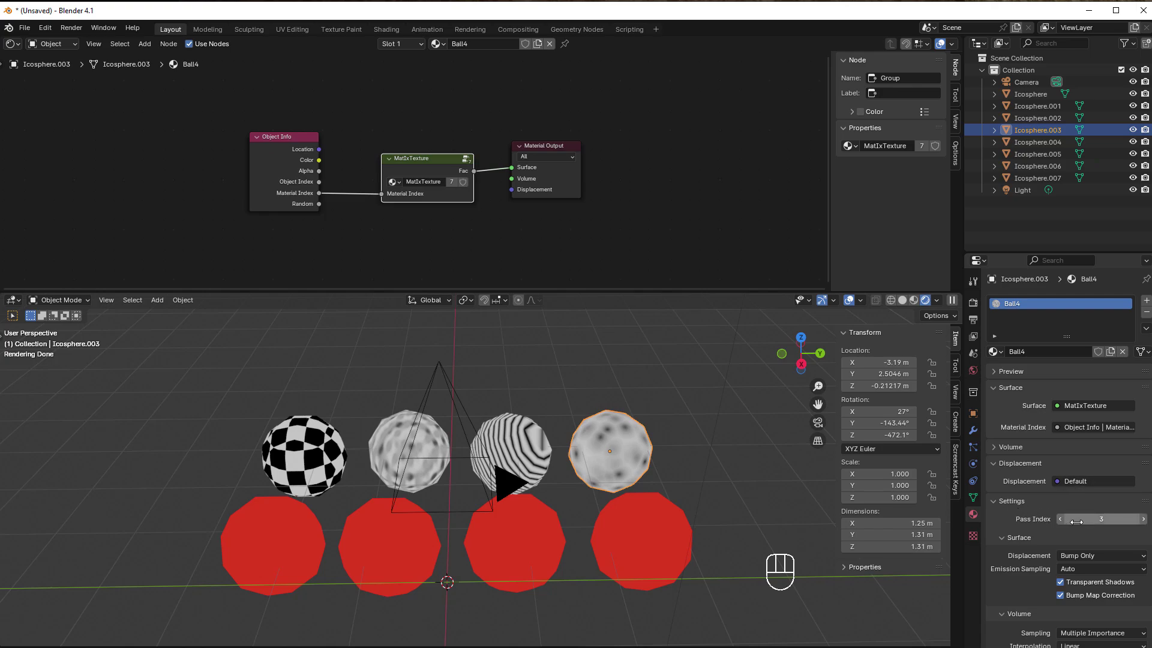
- Compare the material Pass Index of Ball1, Ball2, Ball3 and Ball4 by selecting each back-row sphere in turn
left_click(300, 460)
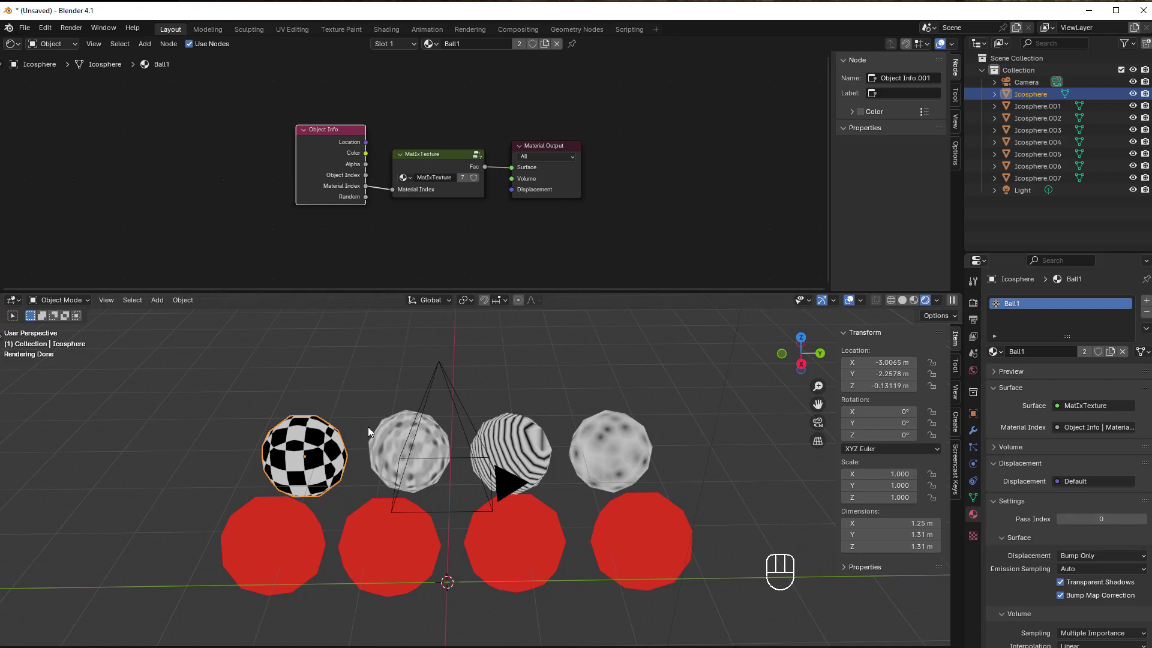
left_click(393, 445)
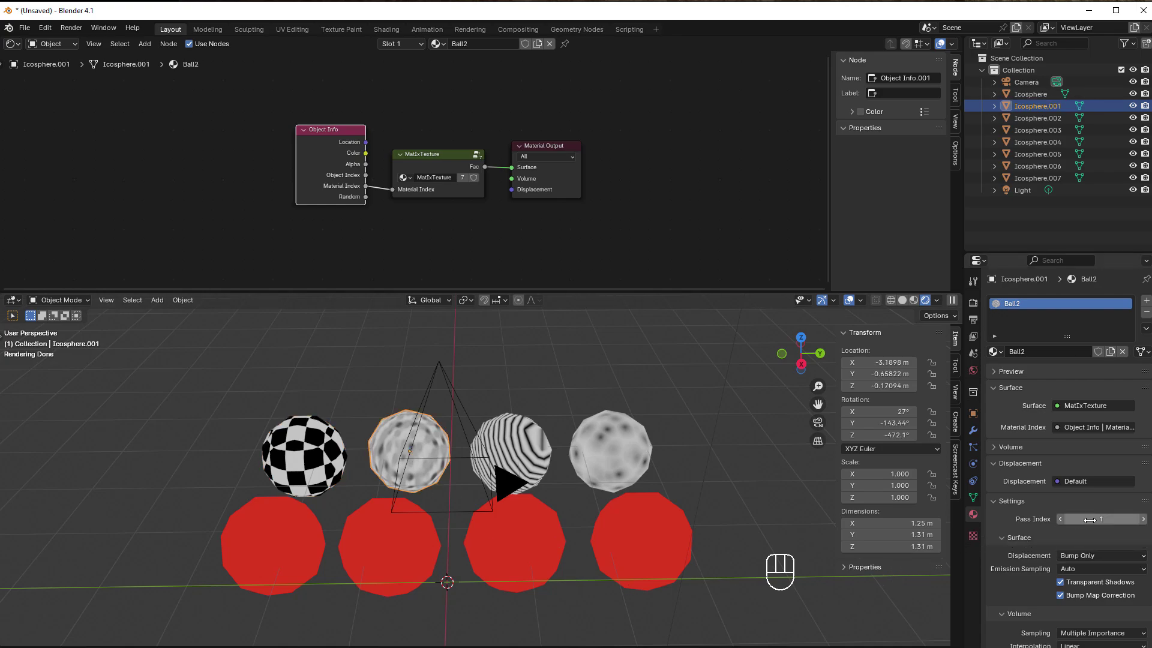
left_click(529, 436)
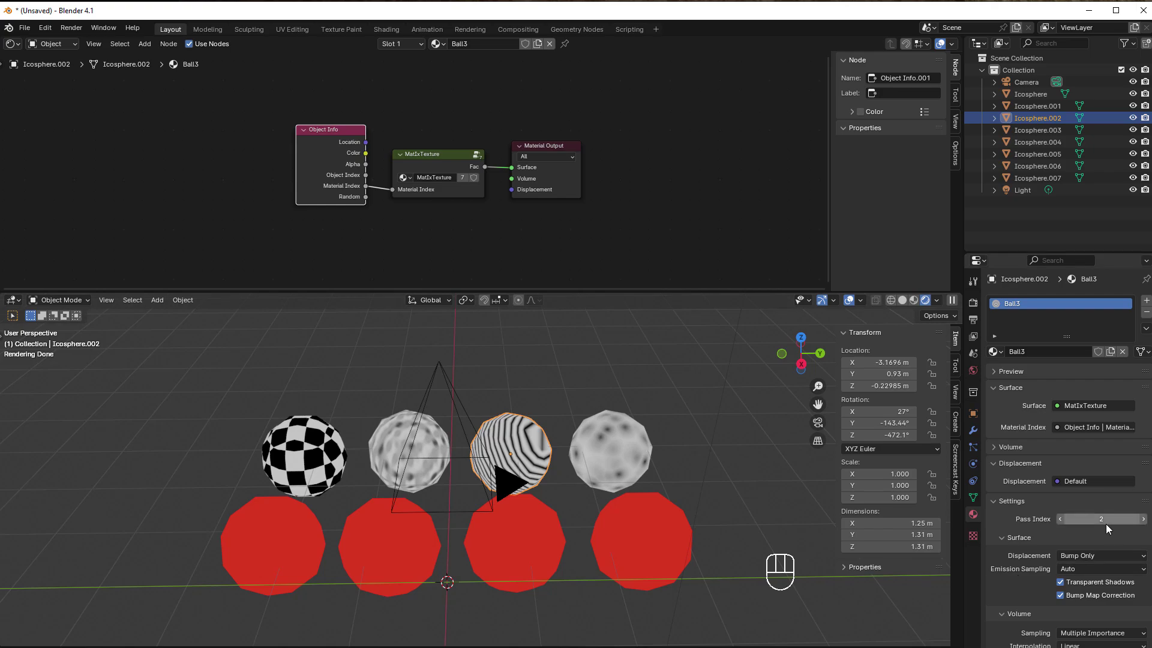
left_click(620, 454)
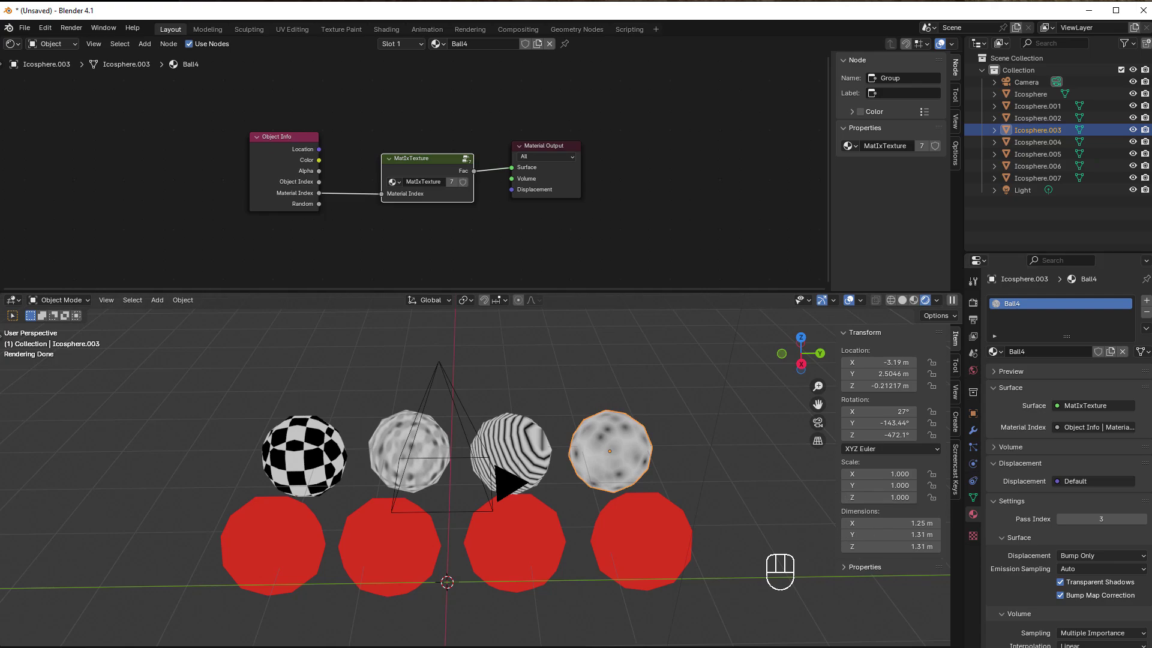
scroll(408, 264, "up", 2)
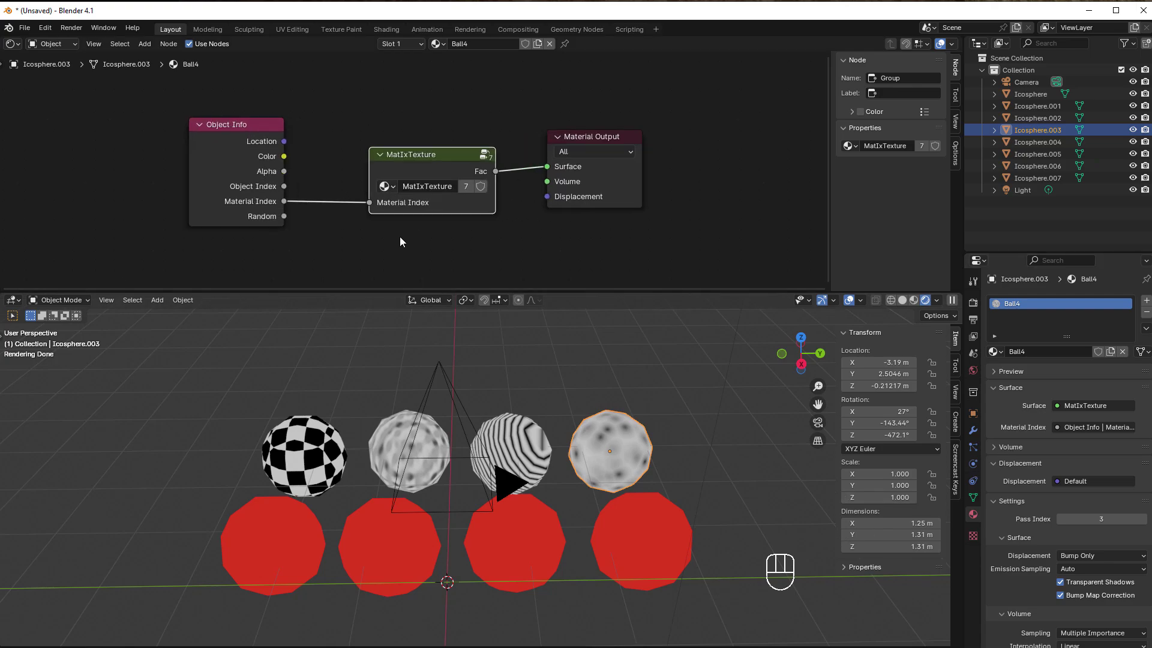